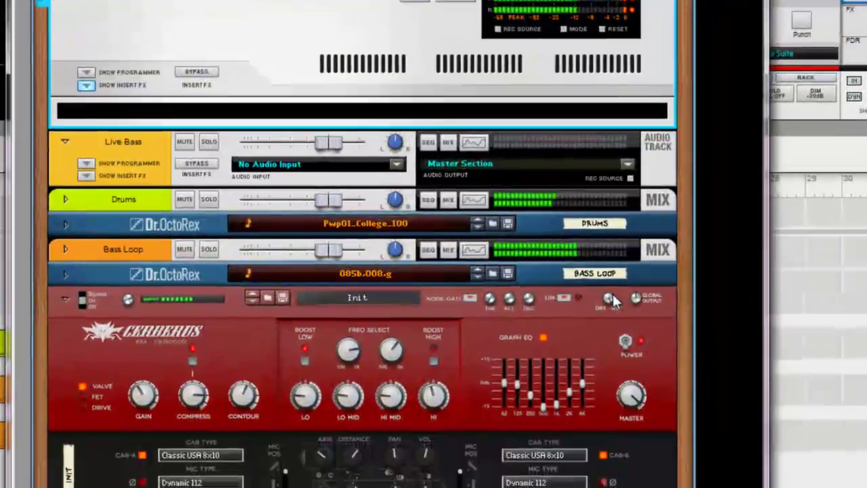
Set the Bass Loop's Cerberus dry/wet mix to about 89% and stop playback
left_click_drag(609, 299, 631, 343)
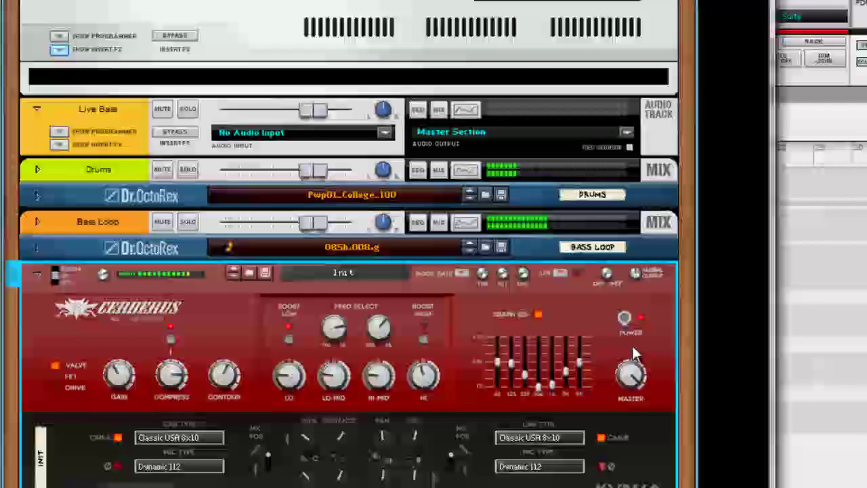
mouse_move(607, 274)
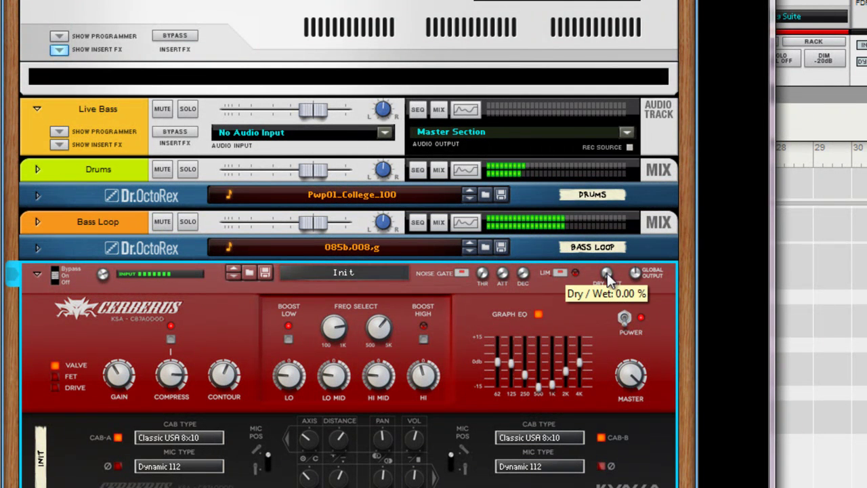
left_click_drag(607, 273, 606, 198)
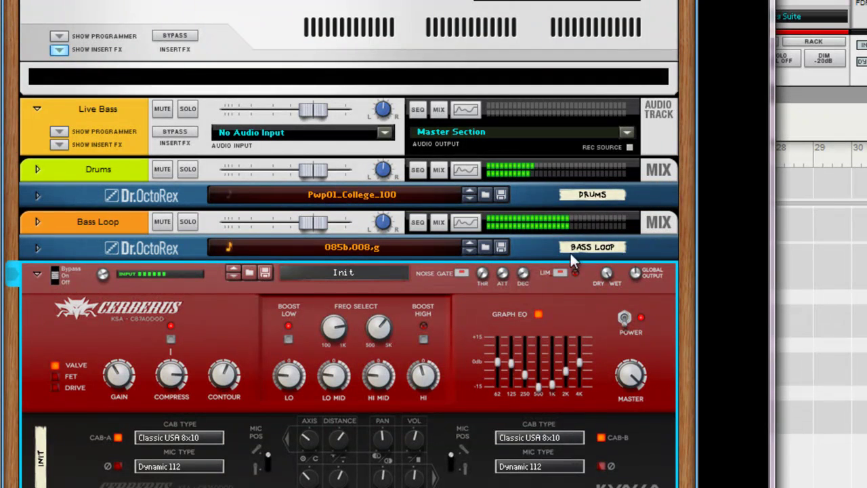
mouse_move(522, 279)
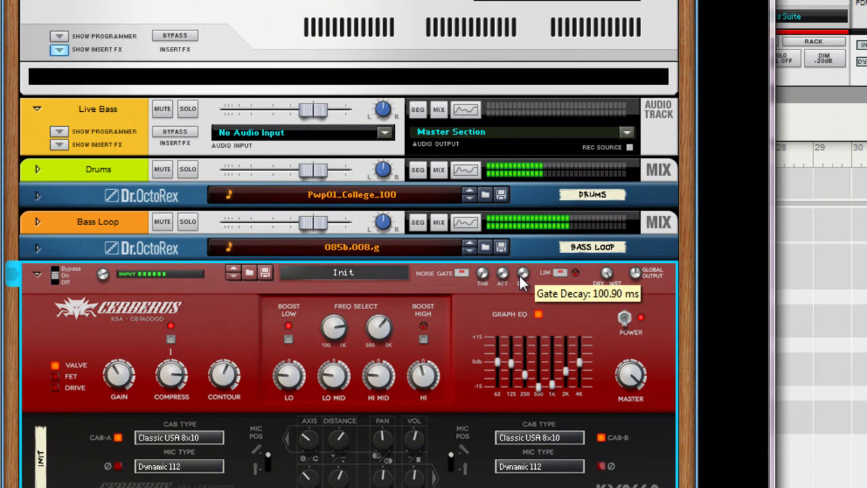
key("space")
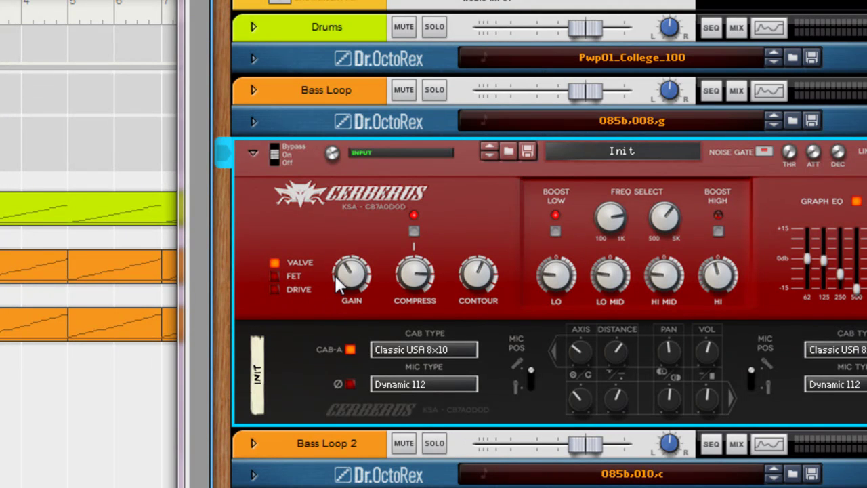
mouse_move(336, 278)
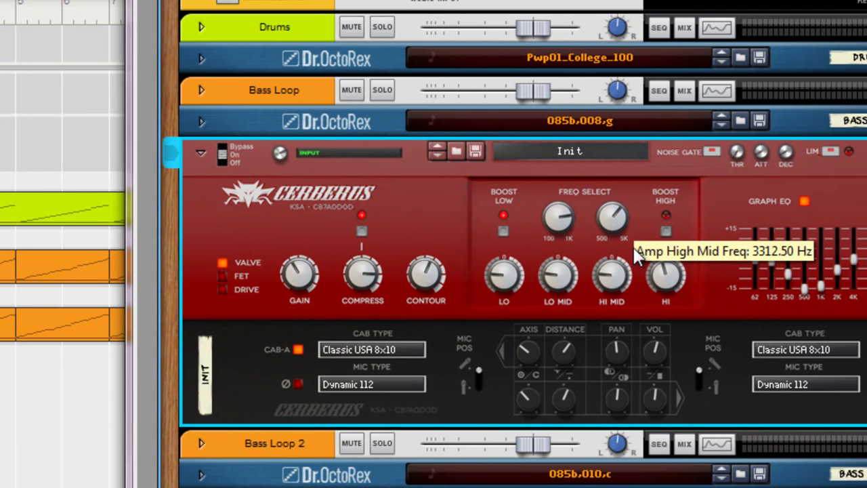
mouse_move(612, 280)
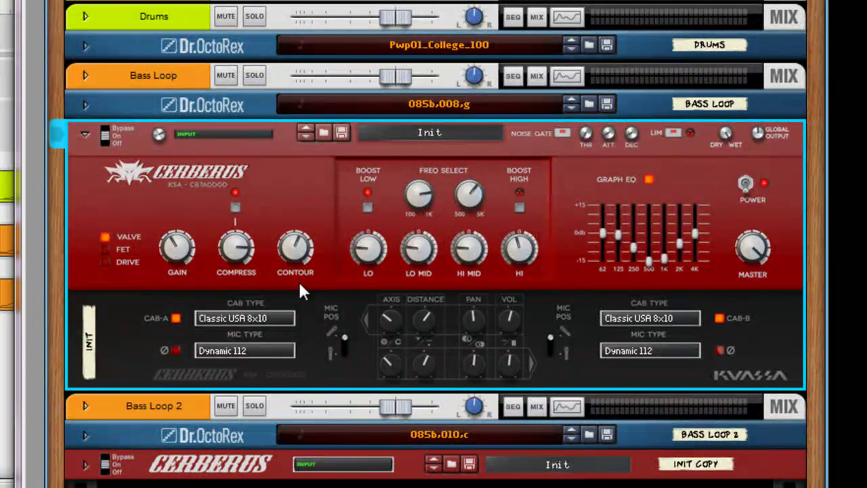
Initialize the Cerberus patch (D.I. cab, Dynamic 57 mic) and start playback
right_click(298, 205)
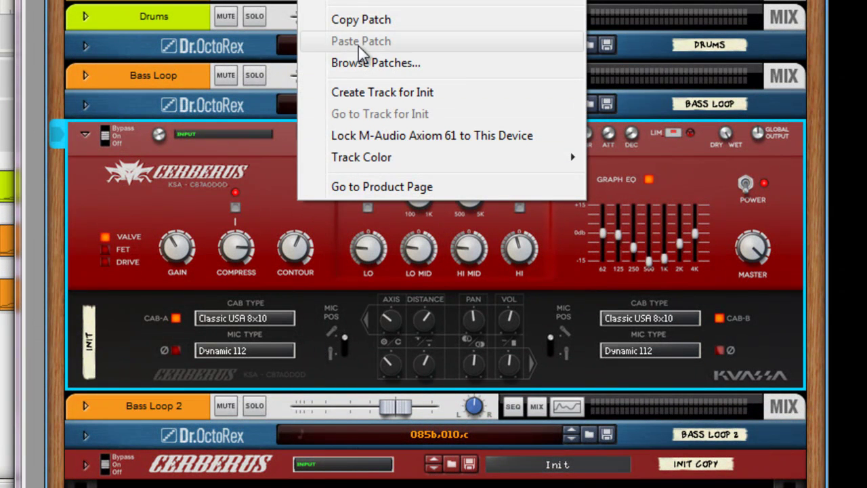
left_click(364, 4)
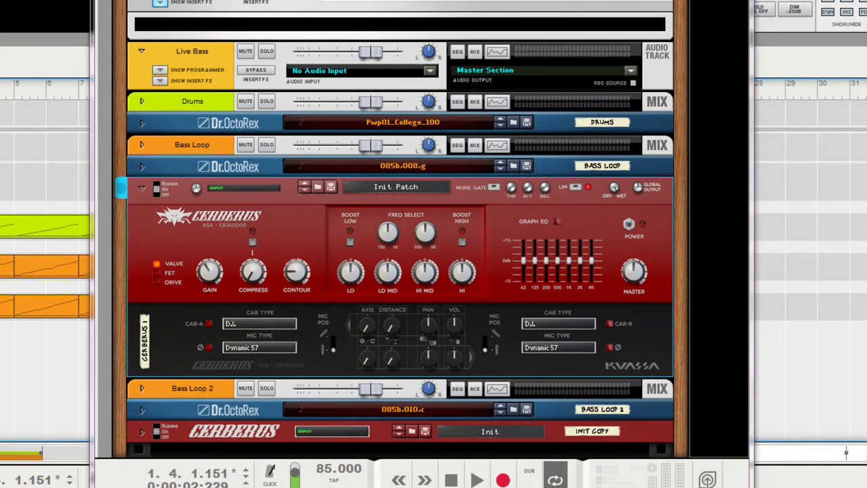
key("space")
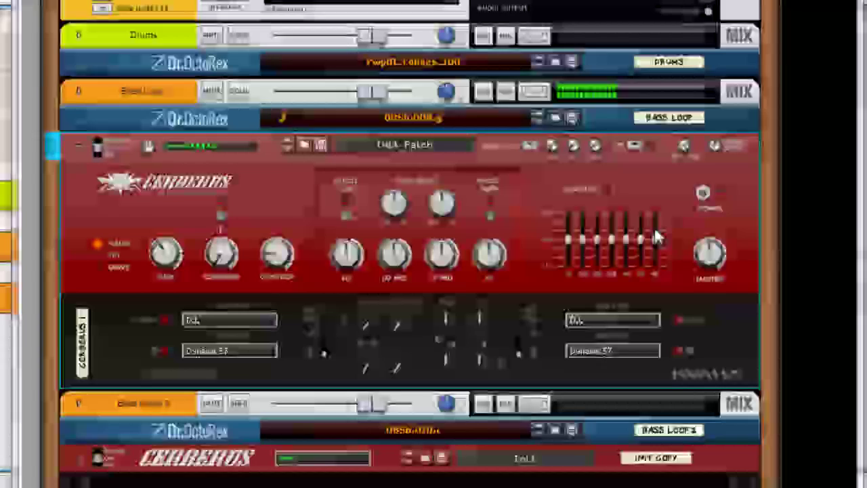
Power the Cerberus amp on and try FET and Drive types before returning to Valve
left_click(703, 192)
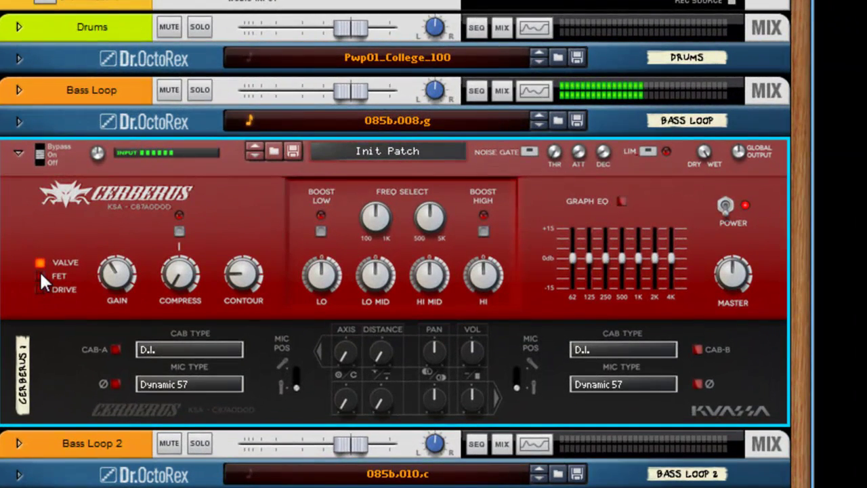
left_click(97, 255)
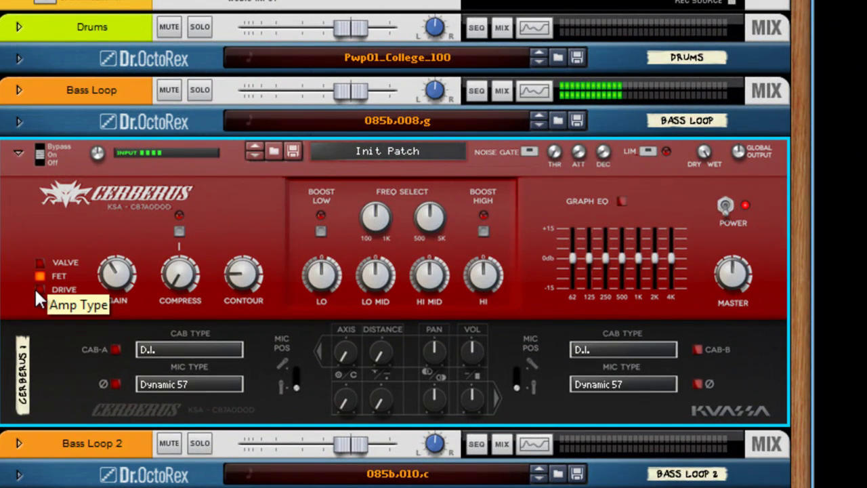
left_click(39, 290)
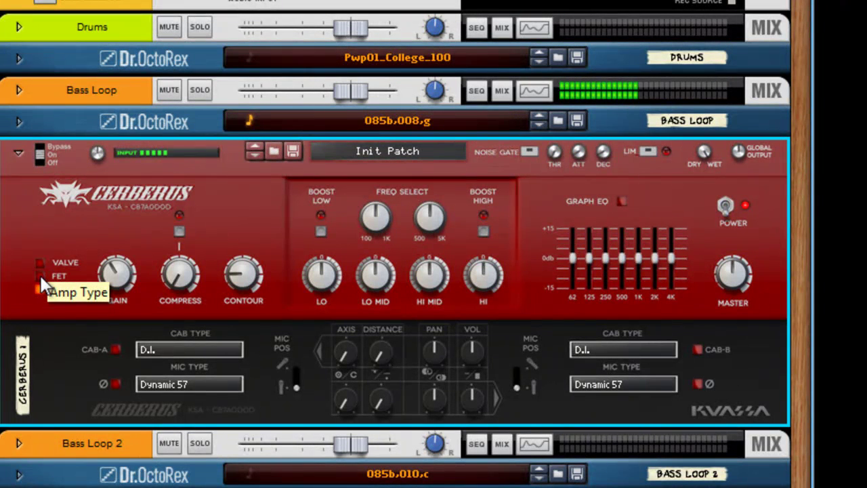
left_click(40, 278)
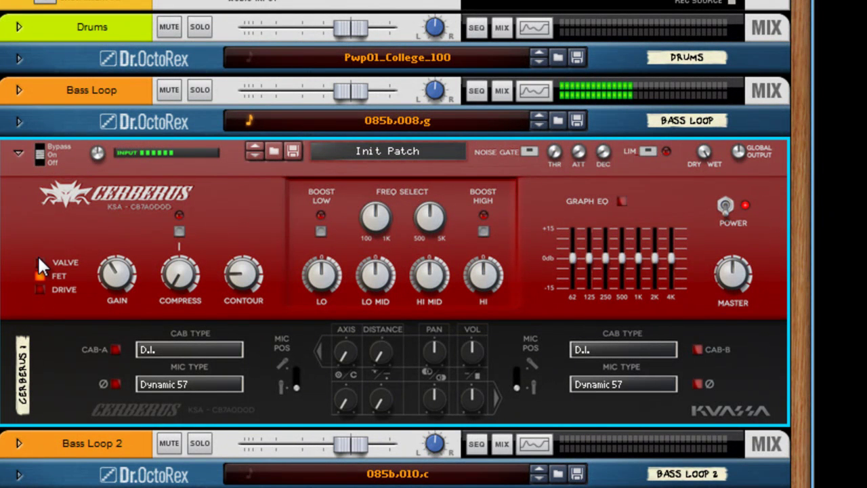
left_click(38, 263)
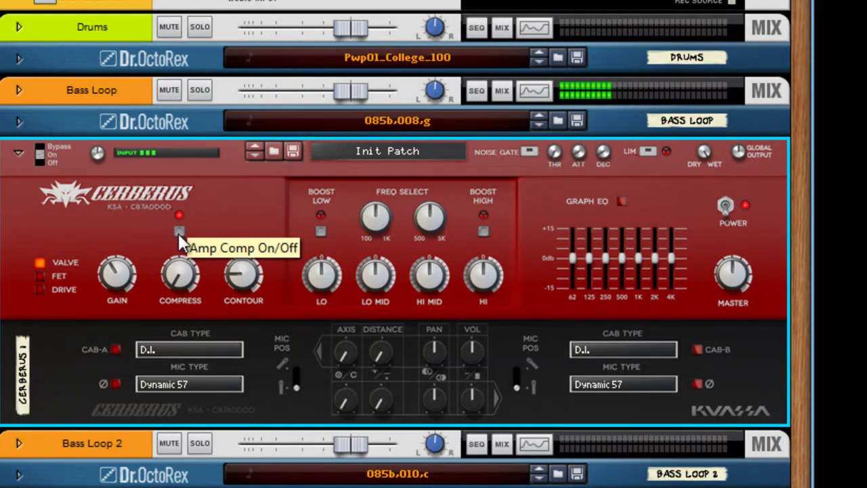
Raise the amp compression to about 8.75 and contour to about 7.16
left_click_drag(184, 278, 175, 227)
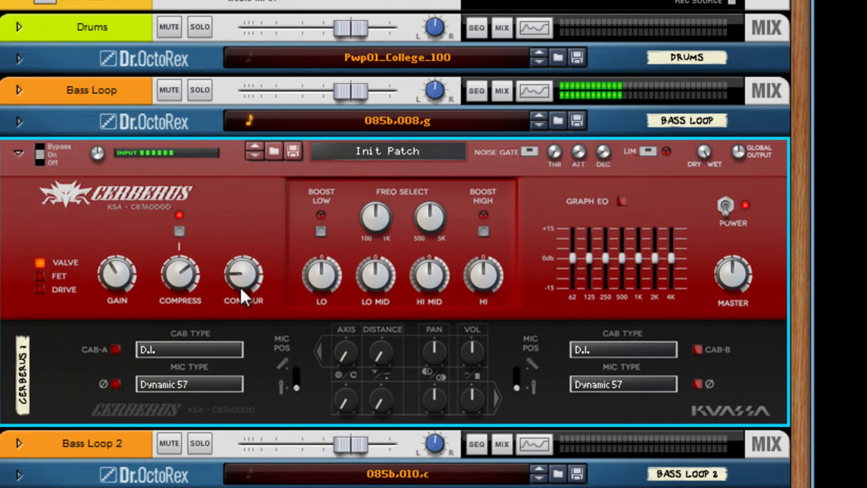
mouse_move(243, 284)
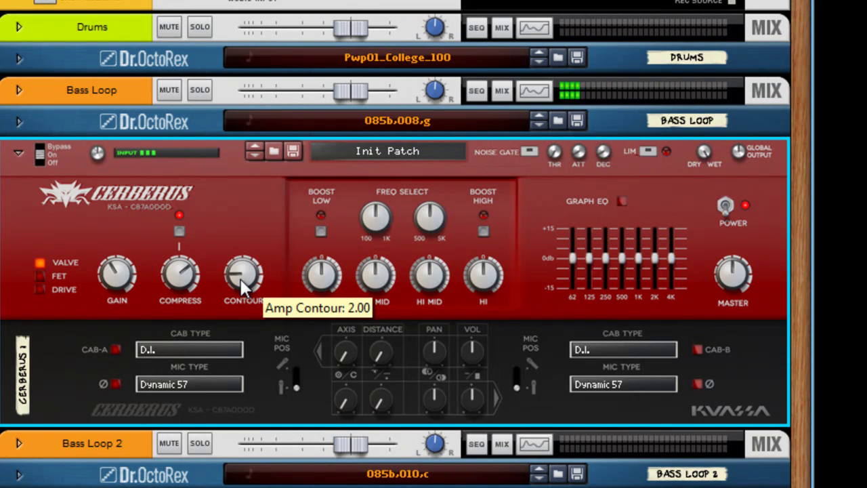
left_click_drag(239, 268, 251, 246)
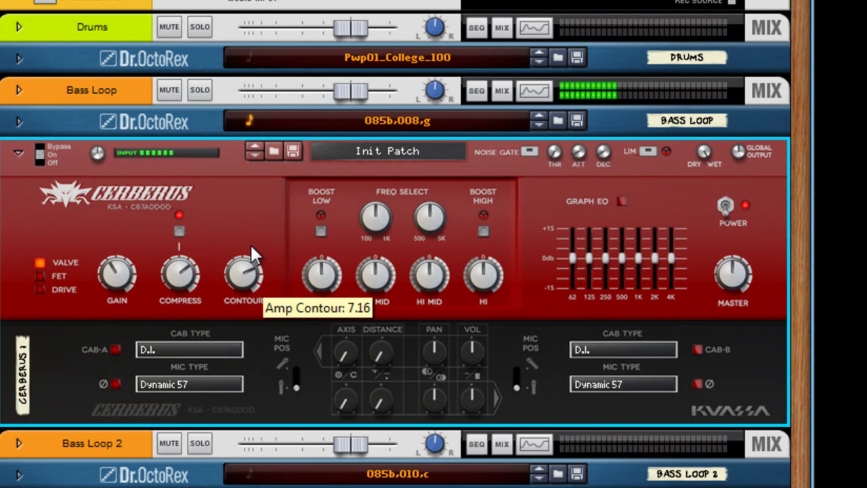
Enable Boost Low, trim Lo, set high-mid frequency near 3240 Hz, Hi Mid -3.44, Hi 1.56
left_click(320, 230)
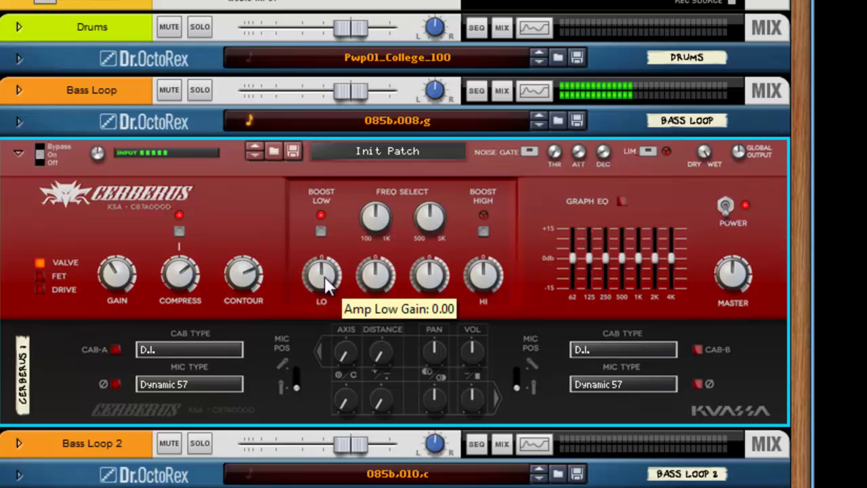
left_click_drag(324, 285, 437, 284)
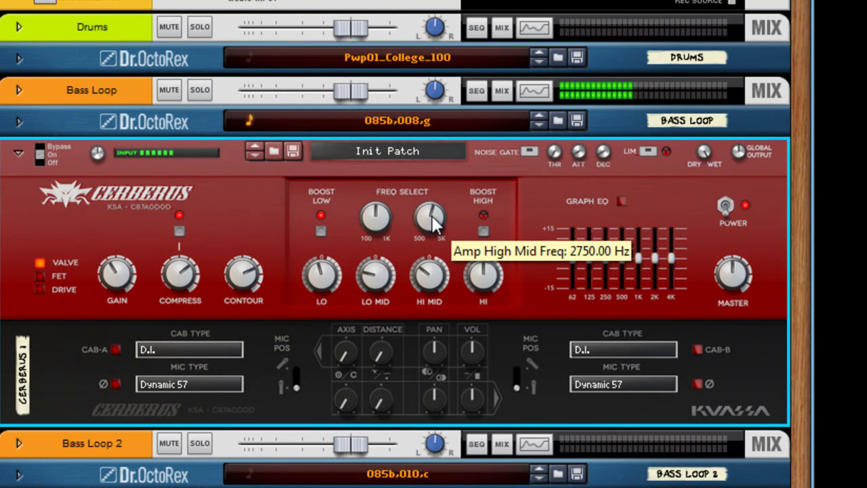
left_click_drag(430, 215, 434, 220)
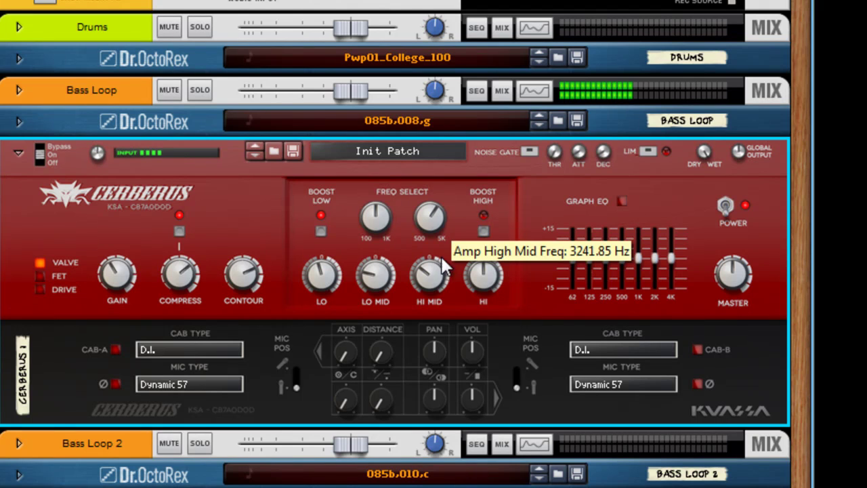
mouse_move(433, 283)
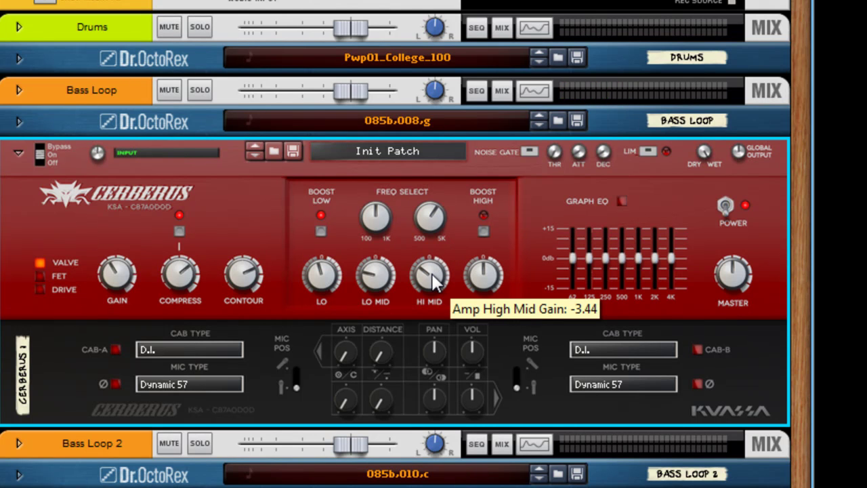
mouse_move(432, 275)
left_mouse_down()
mouse_move(425, 232)
mouse_move(430, 285)
left_mouse_up()
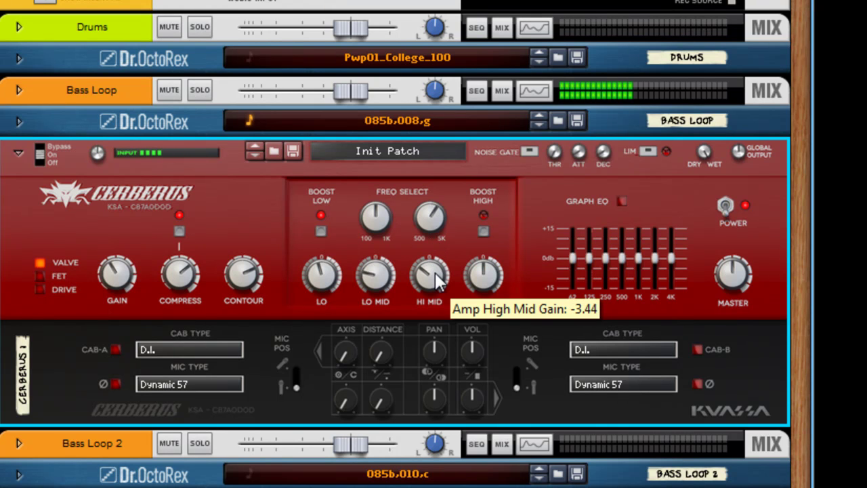
mouse_move(484, 273)
left_mouse_down()
mouse_move(487, 280)
mouse_move(488, 257)
left_mouse_up()
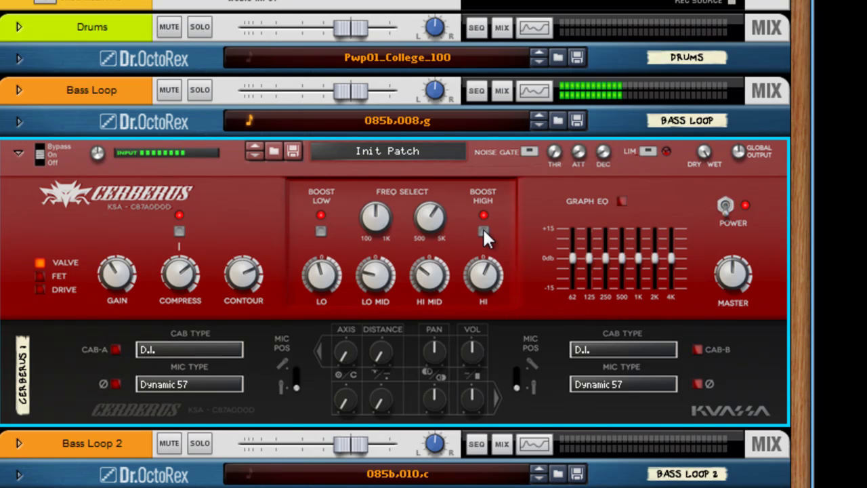
Disable high boost, Hi to -2.19, cut graph-EQ 250 Hz–2 kHz, master 7.81, input 2.77 dB
left_click(483, 231)
left_click_drag(488, 265, 503, 274)
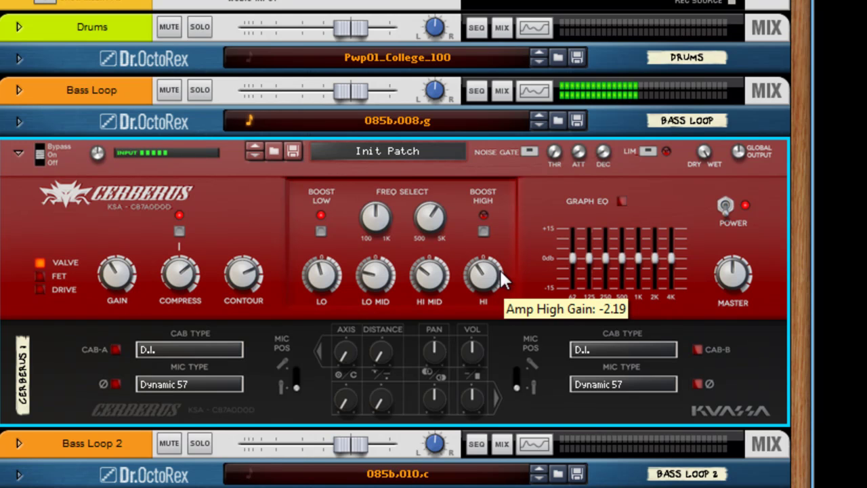
left_click(621, 203)
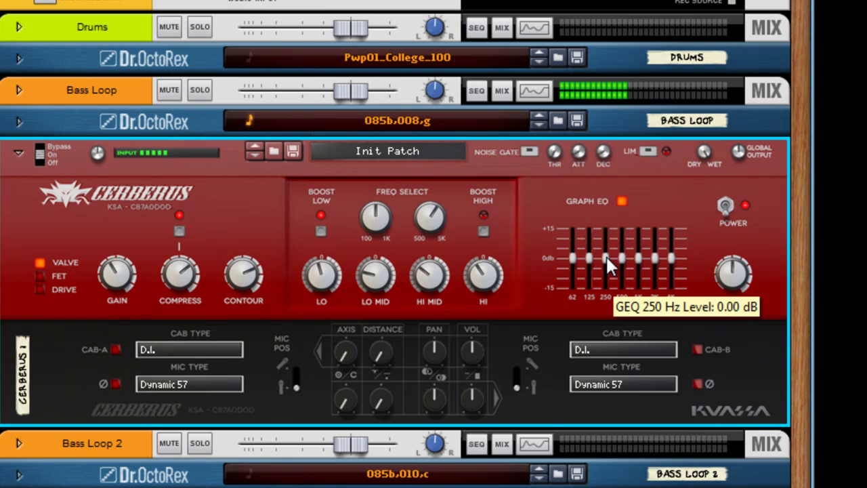
left_click_drag(621, 261, 639, 280)
left_click_drag(604, 259, 630, 272)
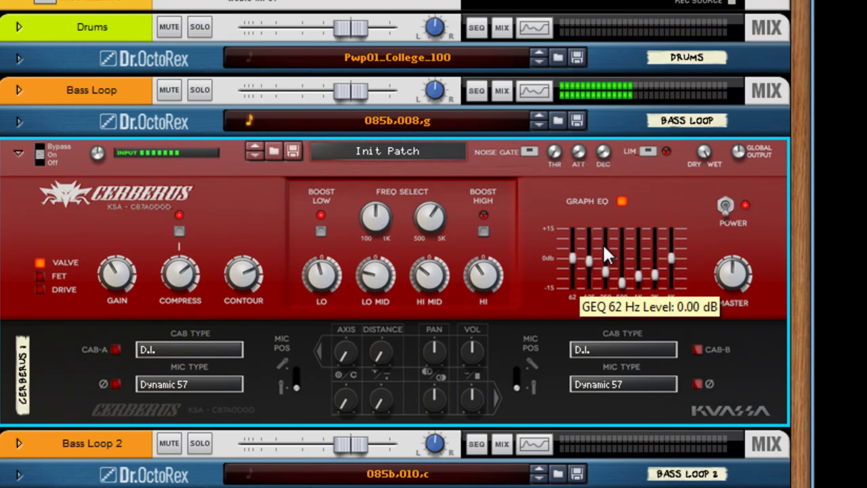
left_click_drag(737, 290, 727, 270)
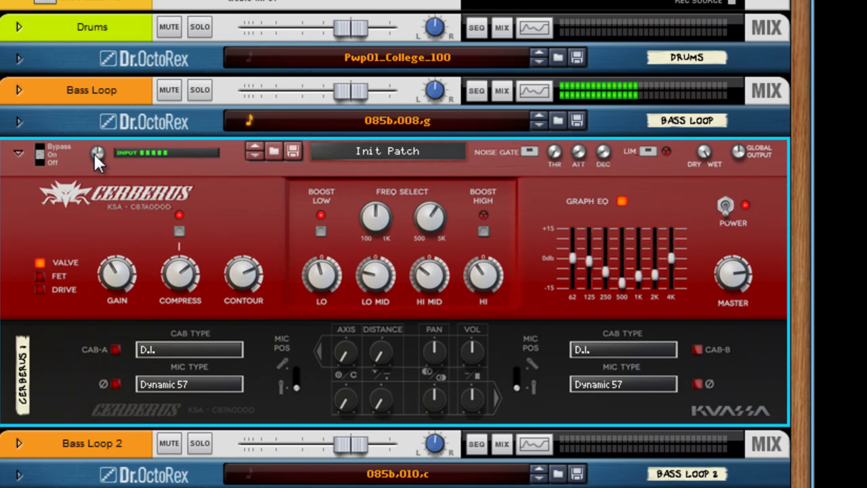
left_click_drag(96, 152, 102, 142)
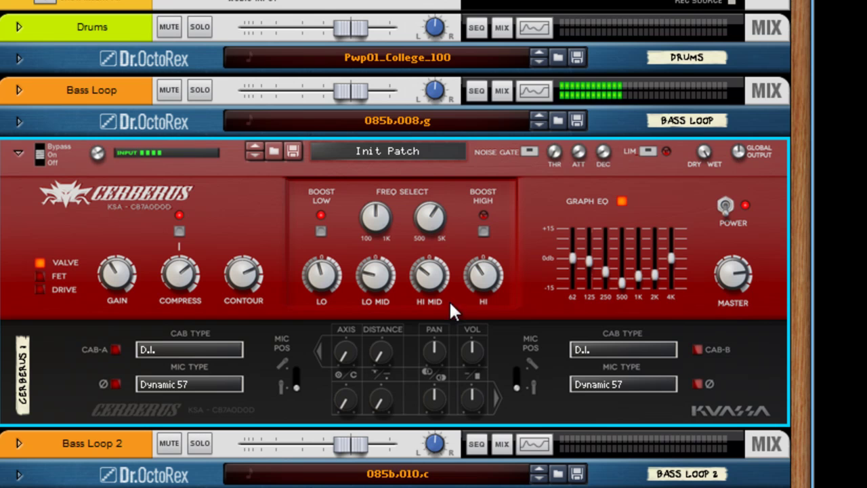
Toggle the noise gate on and back off, then switch the limiter on
left_click(529, 151)
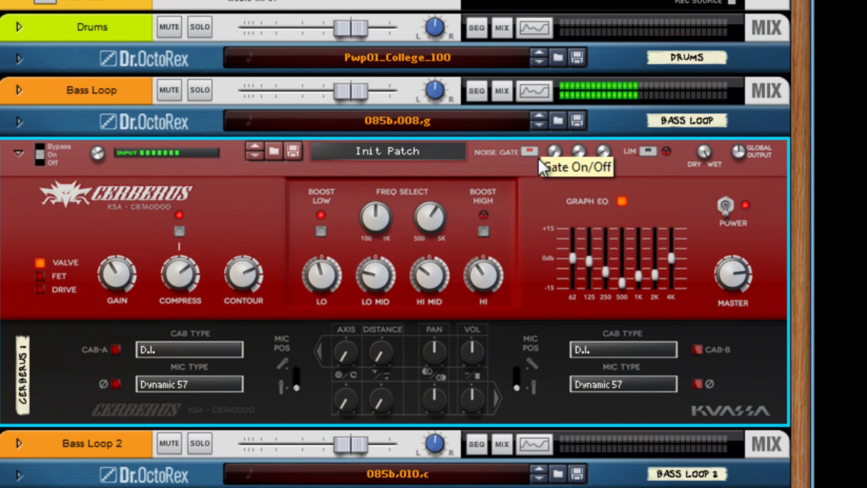
left_click(529, 151)
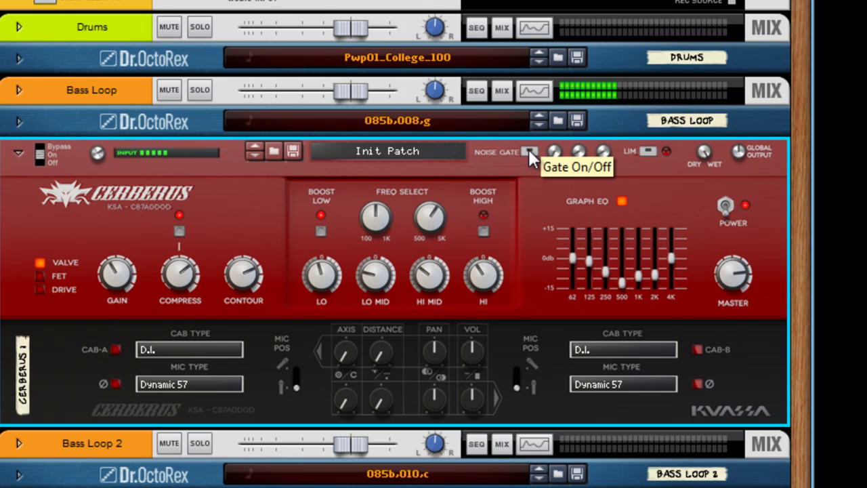
left_click(645, 151)
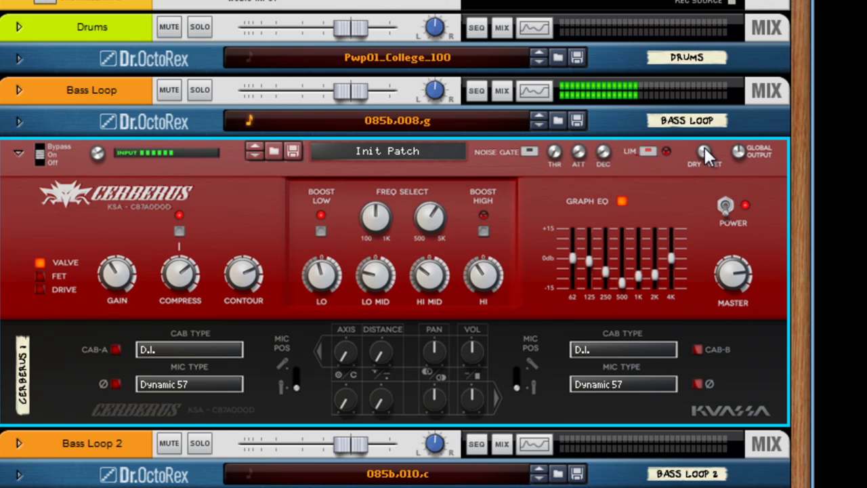
Sweep the Cerberus dry/wet mix down from fully wet to about 18.75%
mouse_move(703, 149)
left_mouse_down()
mouse_move(706, 218)
mouse_move(695, 145)
left_mouse_up()
mouse_move(701, 154)
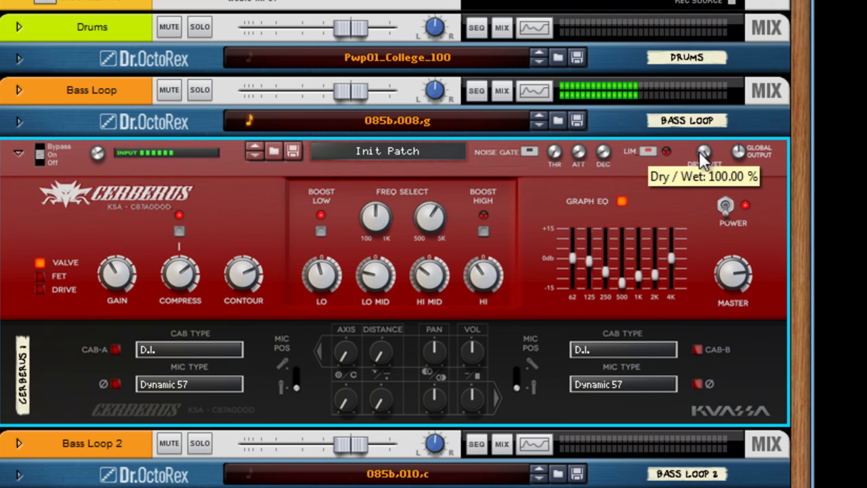
left_click_drag(703, 156, 674, 119)
mouse_move(512, 270)
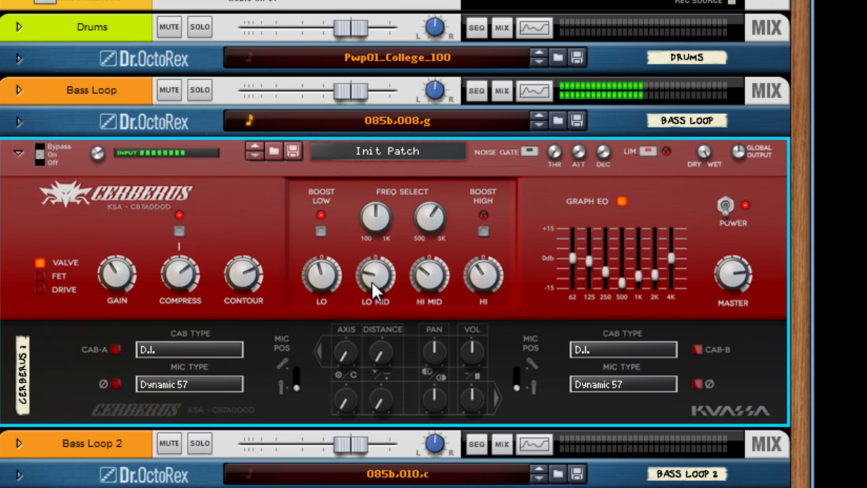
Set cabinets A and B to Classic USA 8x10, each with a Dynamic 112 mic
left_click(149, 350)
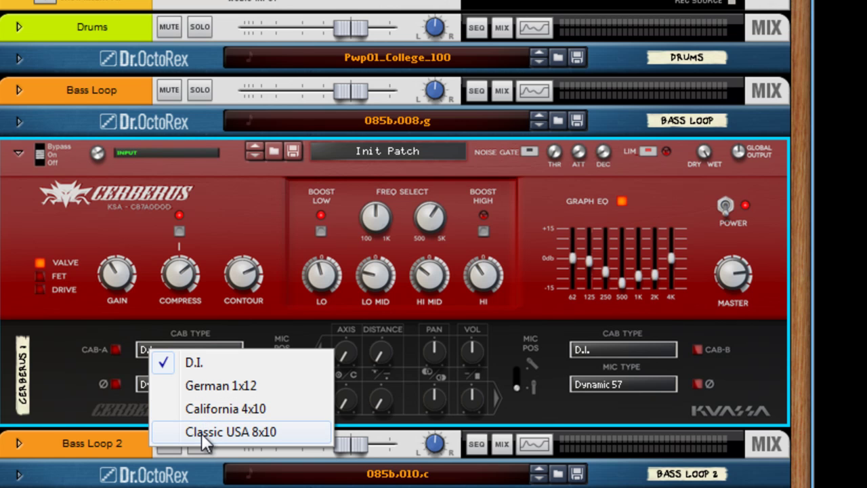
left_click(201, 433)
left_click(631, 351)
left_click(661, 434)
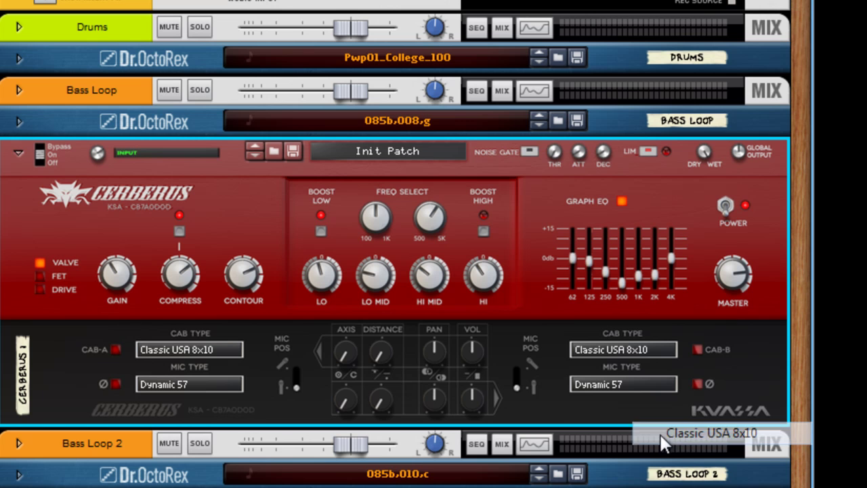
left_click(618, 385)
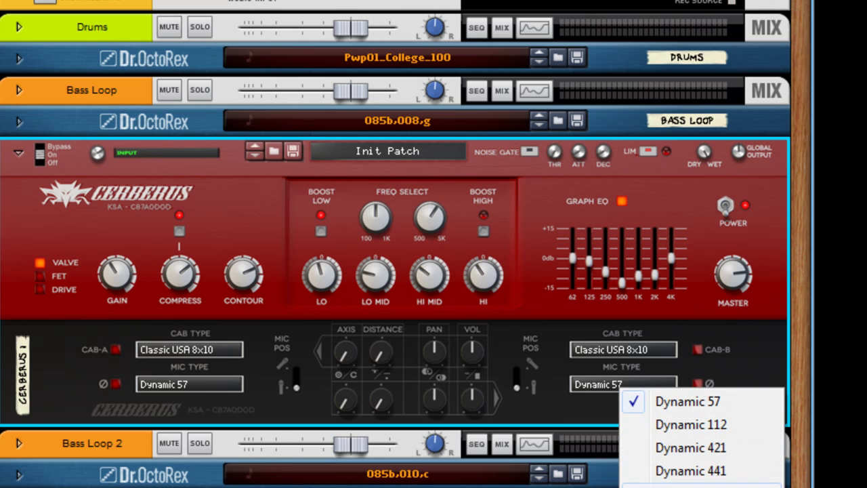
left_click(686, 425)
left_click(211, 380)
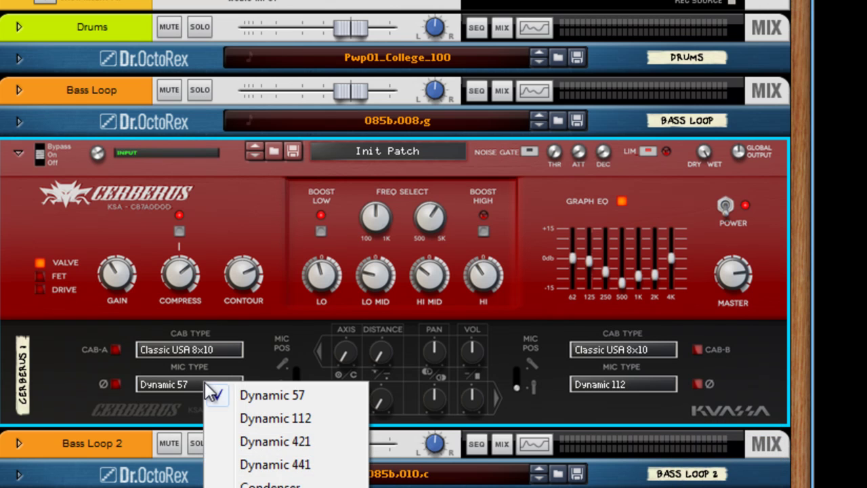
left_click(235, 418)
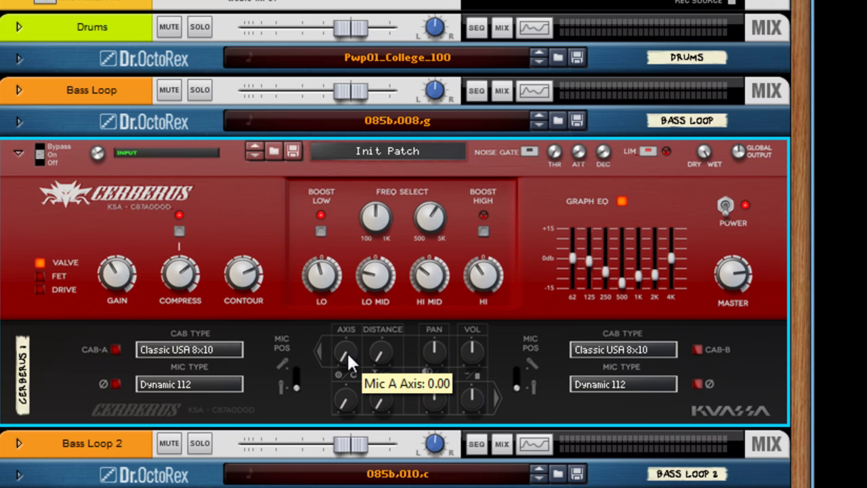
Raise mic A axis to 4.06, raise mic B axis, and increase mic distance
left_click_drag(347, 351, 340, 328)
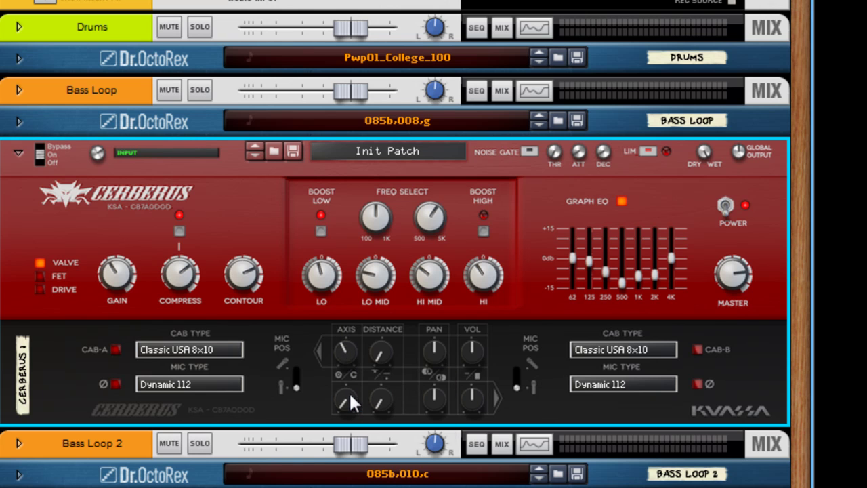
left_click_drag(349, 391, 346, 362)
left_click_drag(375, 390, 373, 316)
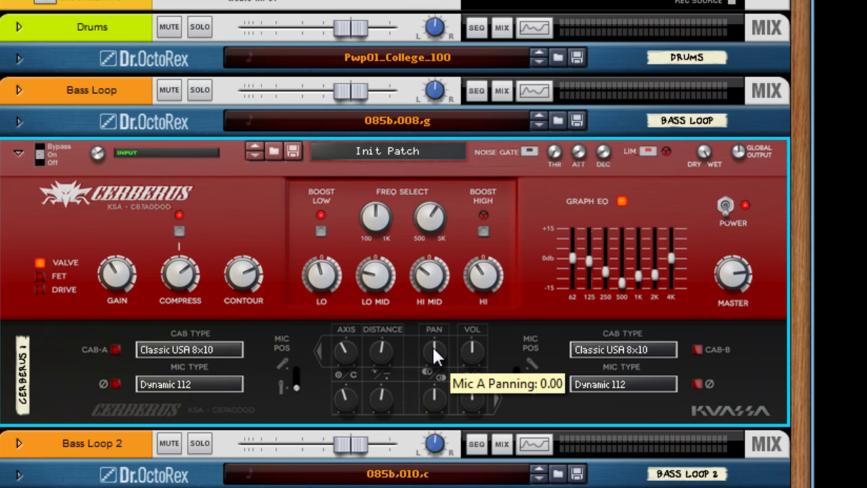
Pan mic A slightly left and mic B to 0.47, then start playback
left_click_drag(433, 345, 432, 350)
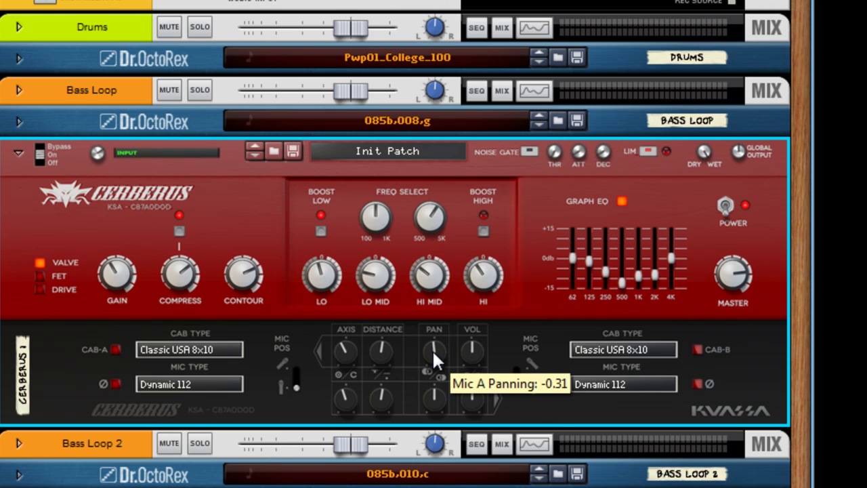
left_click_drag(436, 391, 436, 392)
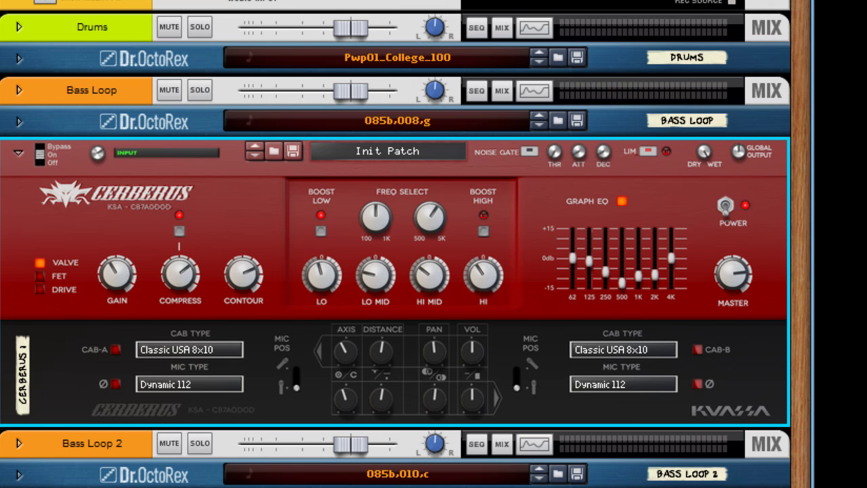
key("space")
Enable both cabs, lower mic volumes (mic B 3.44), cut Lo to -4.06 and 62/125 Hz bands
left_click(115, 350)
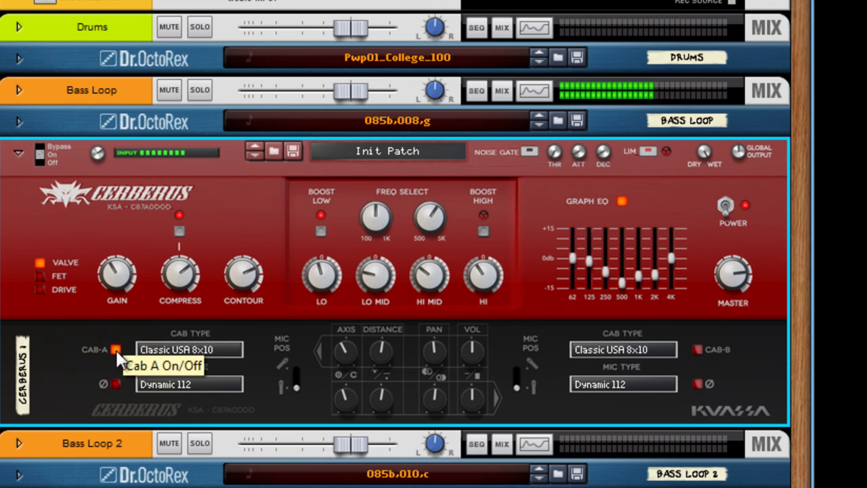
left_click(698, 350)
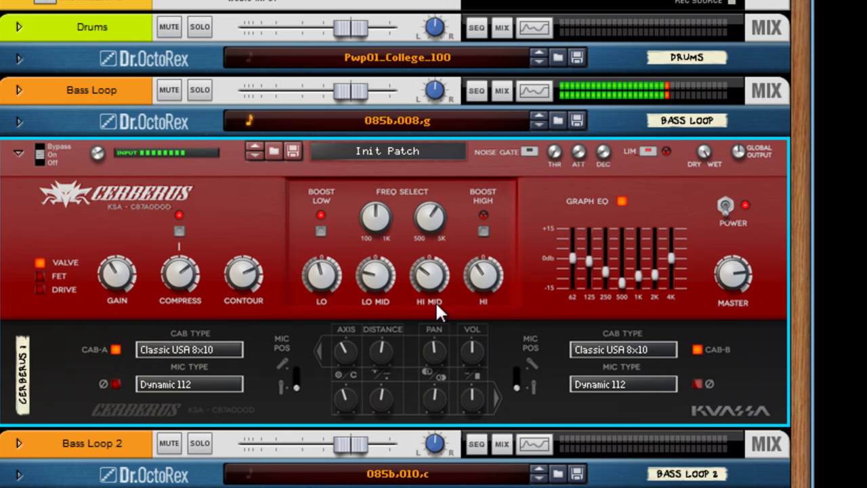
left_click_drag(473, 351, 475, 360)
mouse_move(475, 397)
left_mouse_down()
mouse_move(478, 403)
mouse_move(474, 391)
left_mouse_up()
mouse_move(340, 279)
left_mouse_down()
mouse_move(332, 284)
mouse_move(330, 277)
left_mouse_up()
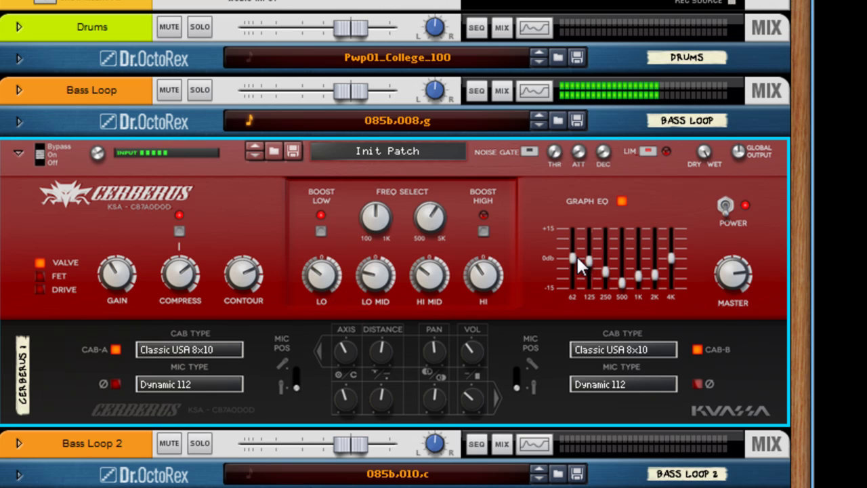
left_click_drag(576, 256, 589, 265)
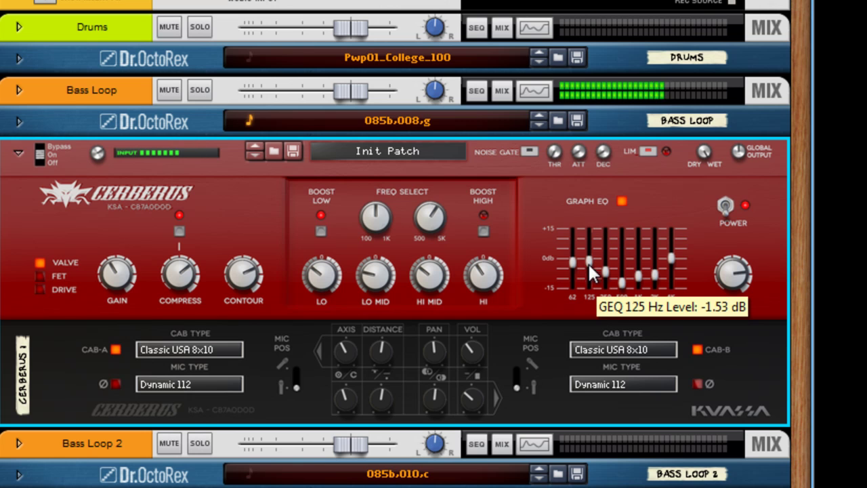
Switch both cabinets to D.I., then change both to California 4x10
left_click(187, 349)
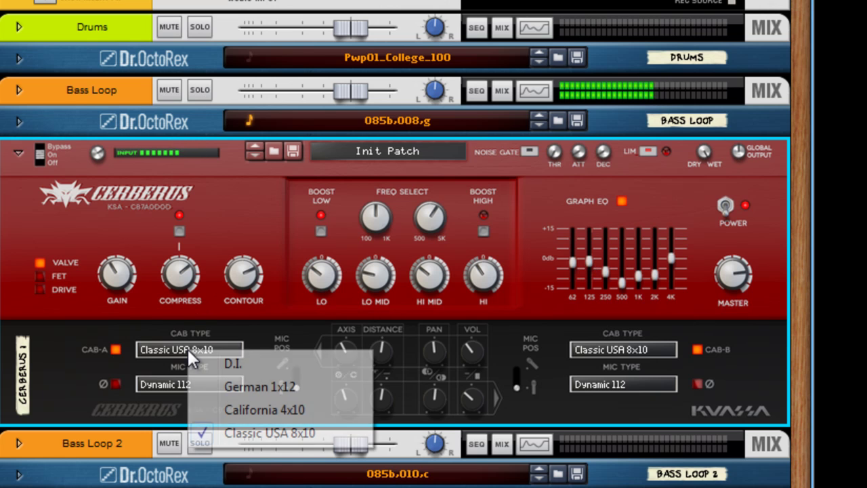
left_click(247, 371)
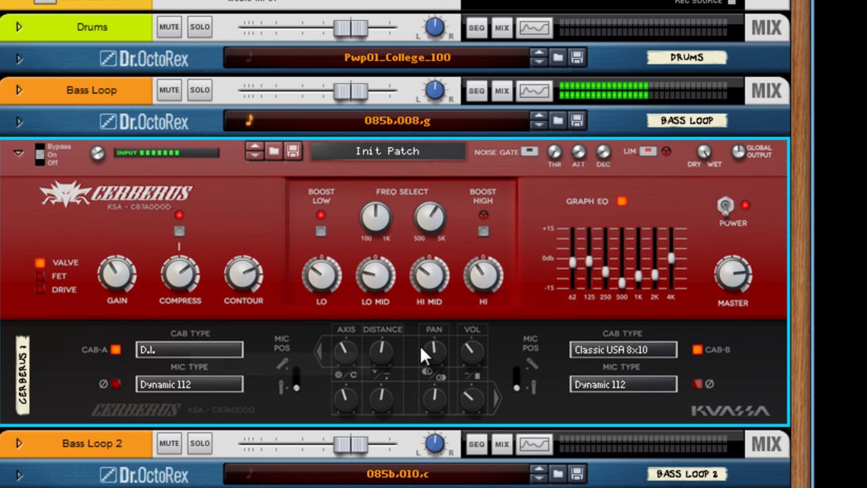
left_click(583, 349)
left_click(600, 357)
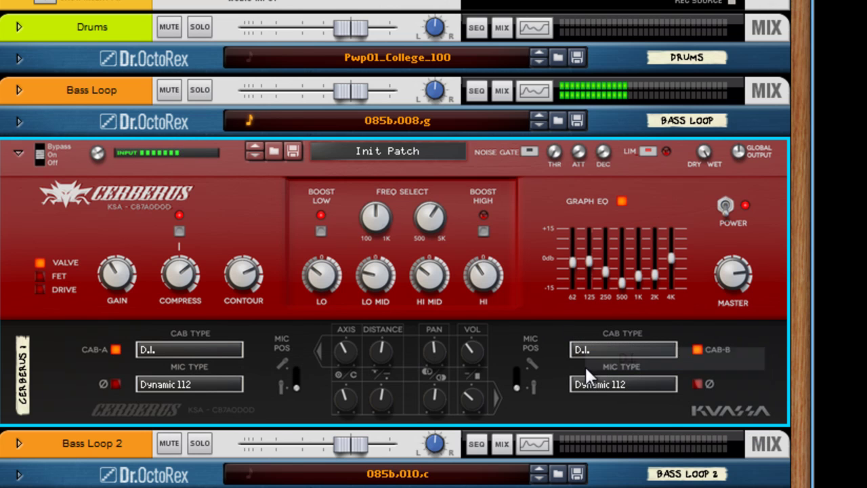
left_click(174, 350)
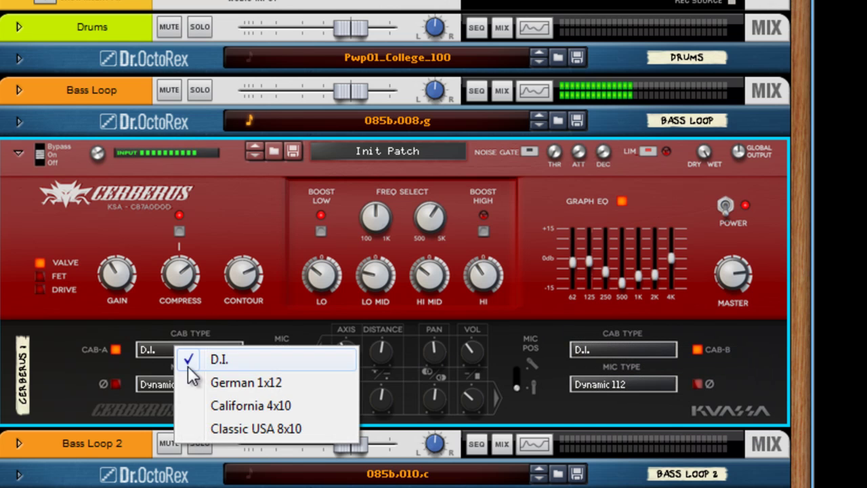
left_click(227, 412)
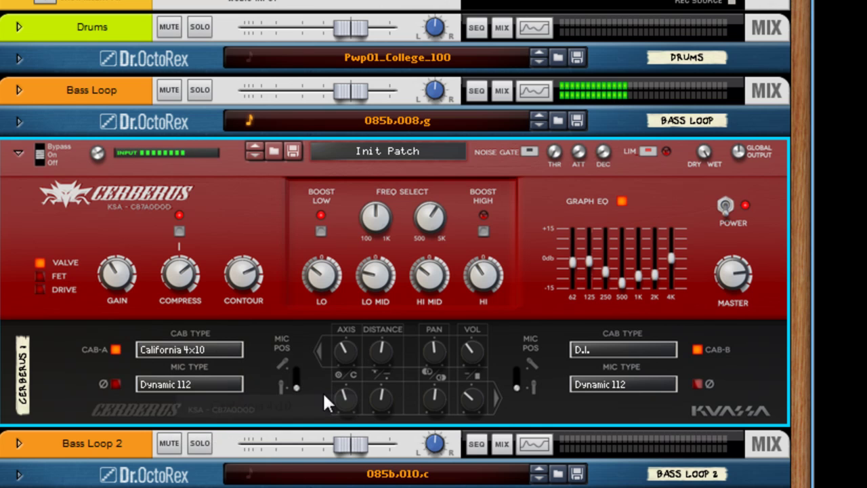
left_click(618, 351)
left_click(645, 402)
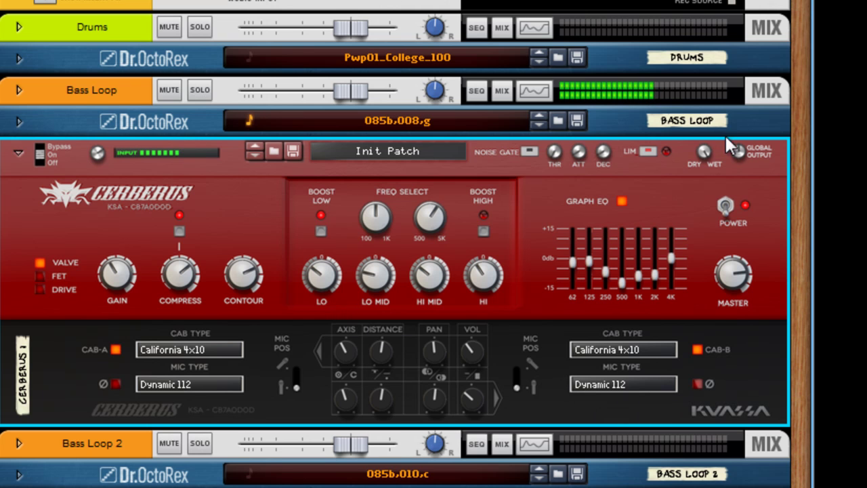
Solo the Drums track and turn the Cerberus dry/wet mix down to 0%
left_click_drag(702, 155, 654, 72)
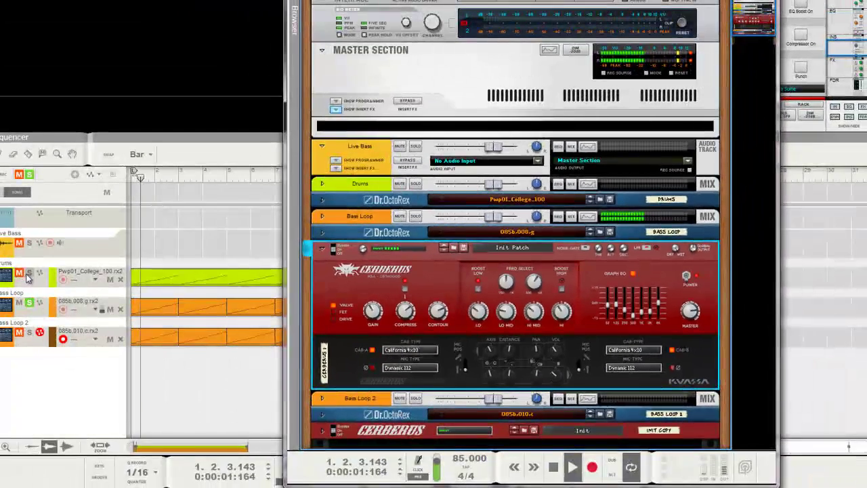
left_click(28, 273)
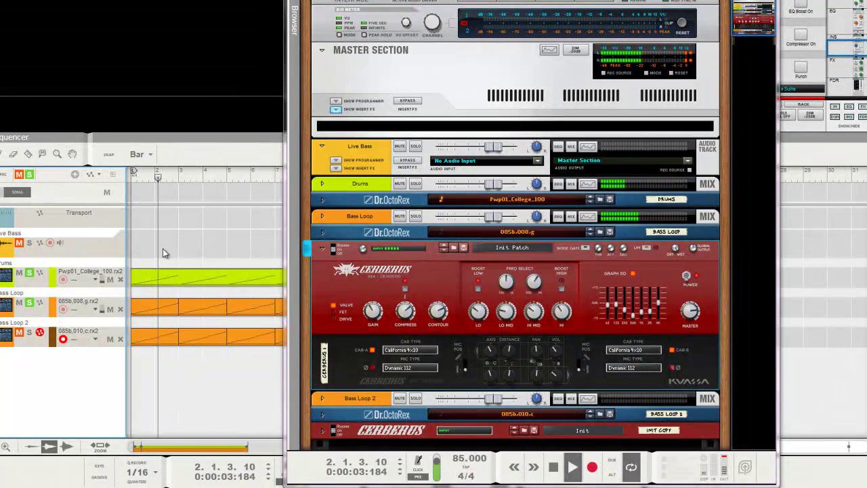
left_click(668, 271)
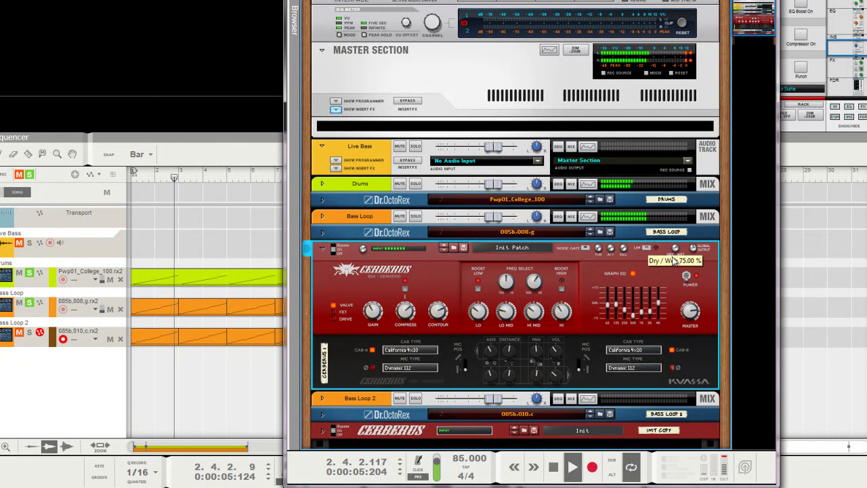
left_click_drag(669, 272, 651, 232)
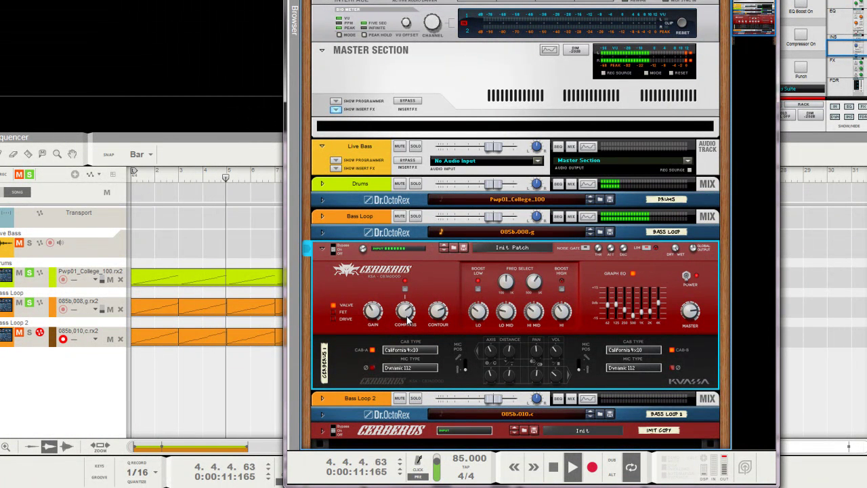
mouse_move(478, 312)
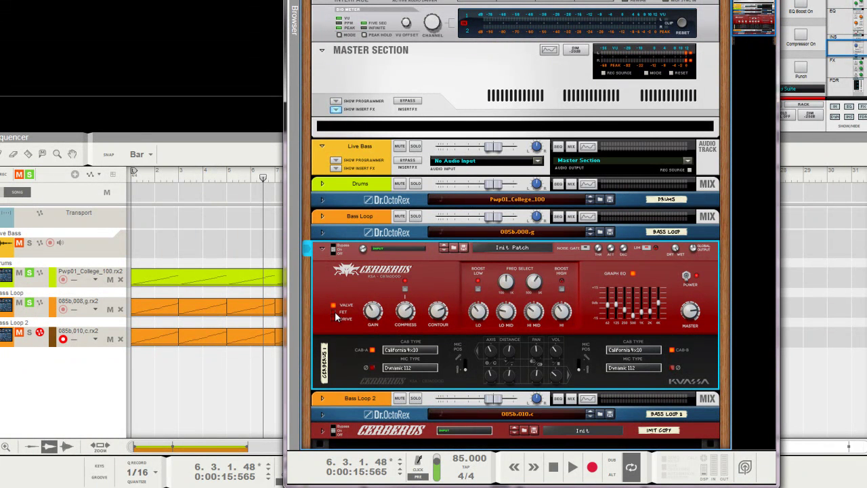
key("space")
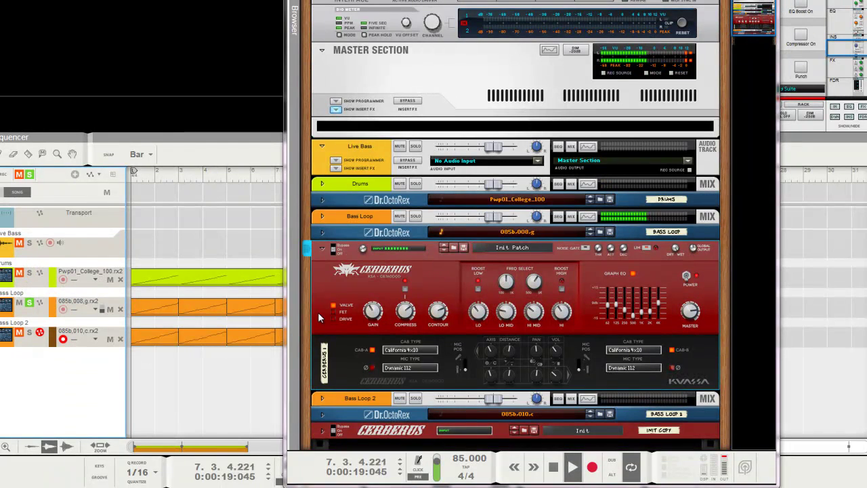
left_click(333, 311)
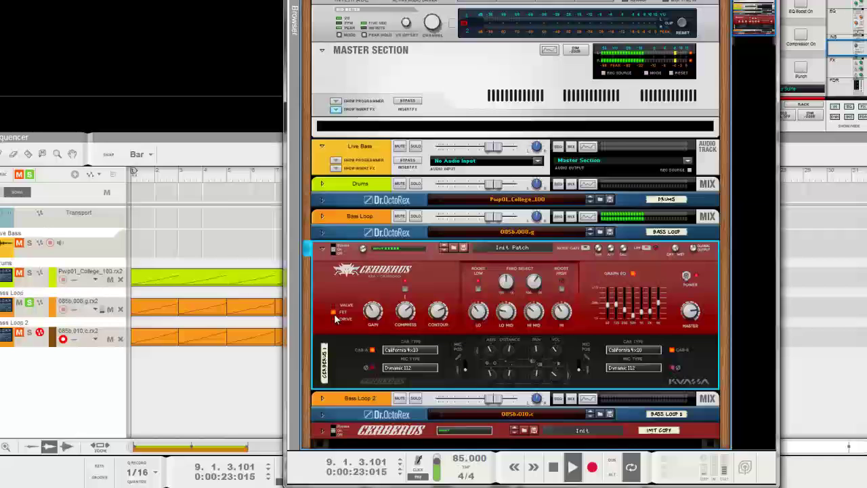
left_click(334, 309)
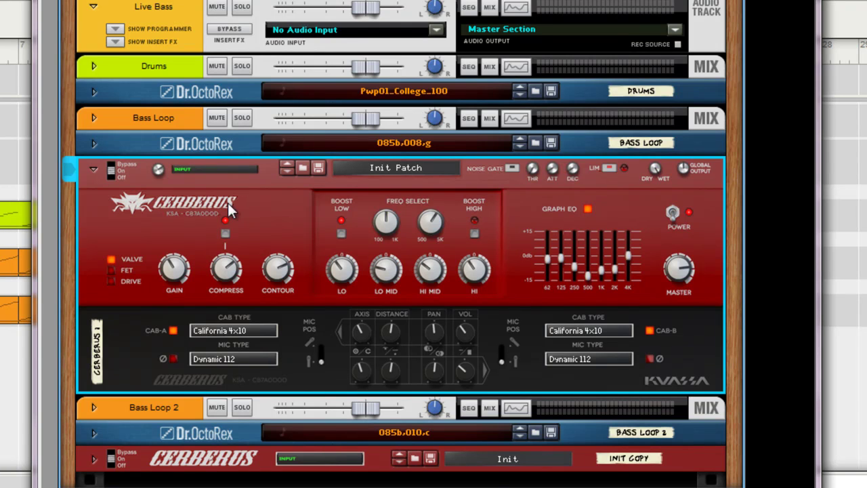
Flip the rack to view the Cerberus rear cabling, then flip back to the front
key("Tab")
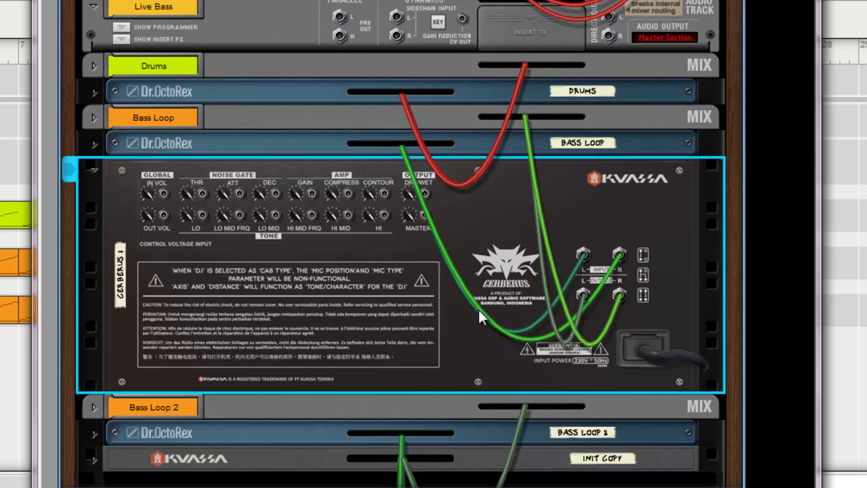
key("Tab")
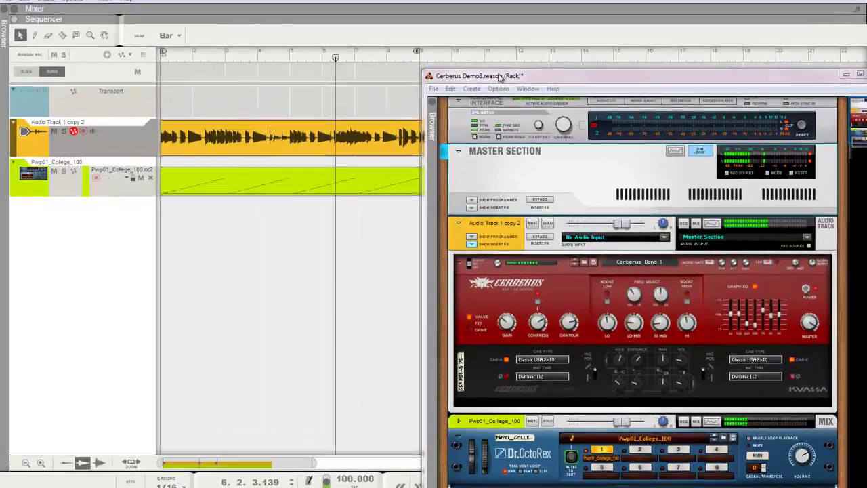
Turn off the Master Section level dim and start adjusting the Cerberus dry/wet mix
left_click_drag(474, 86, 428, 185)
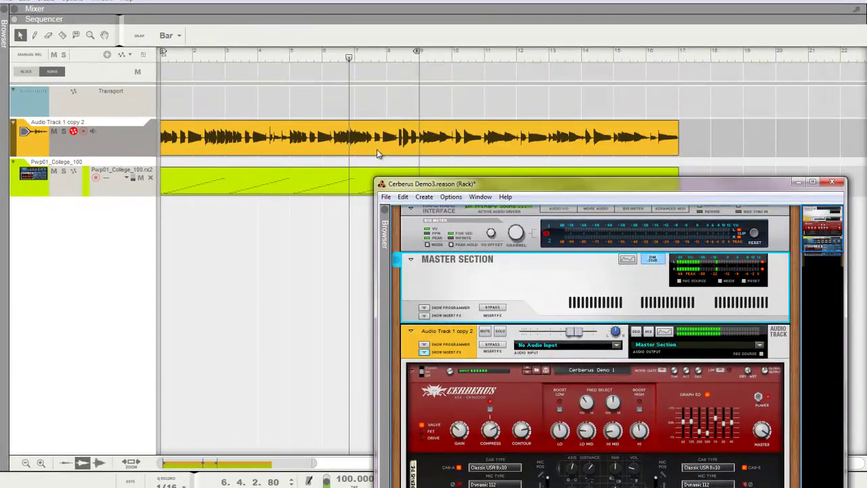
left_click_drag(501, 187, 489, 40)
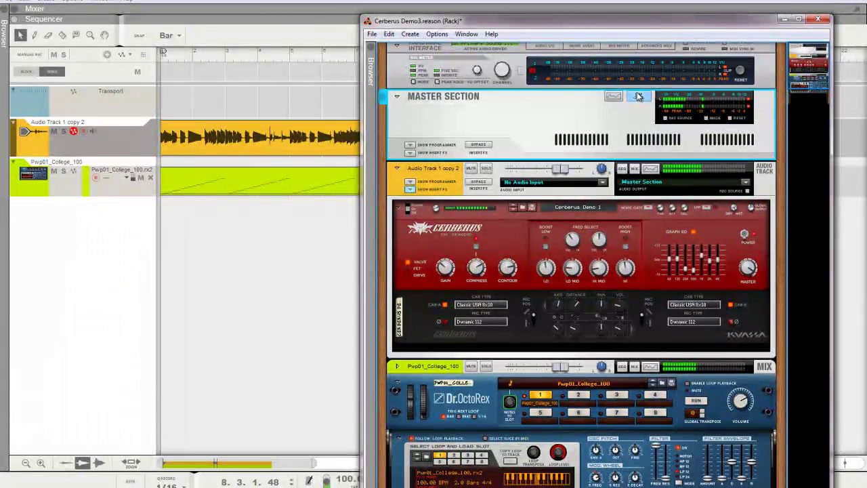
left_click(638, 97)
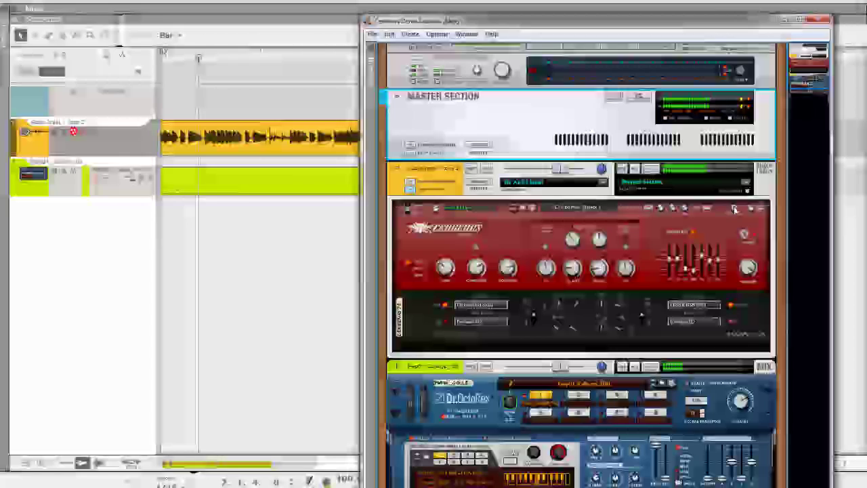
left_click_drag(736, 211, 735, 244)
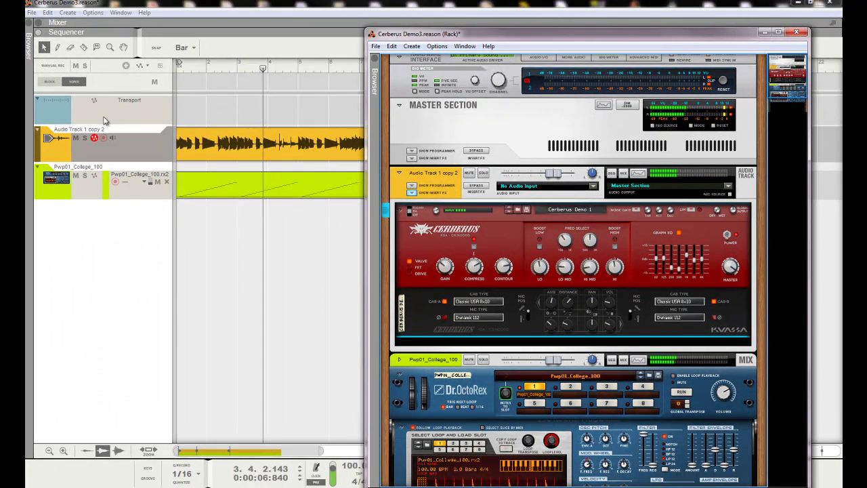
Solo Audio Track 1 copy 2, re-dim the master by 20 dB, and raise Cerberus dry/wet to about 67%
left_click(86, 137)
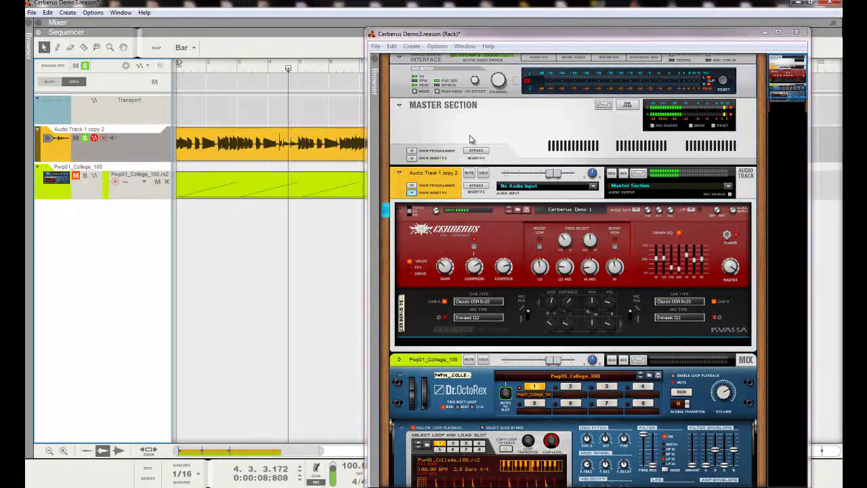
left_click(634, 106)
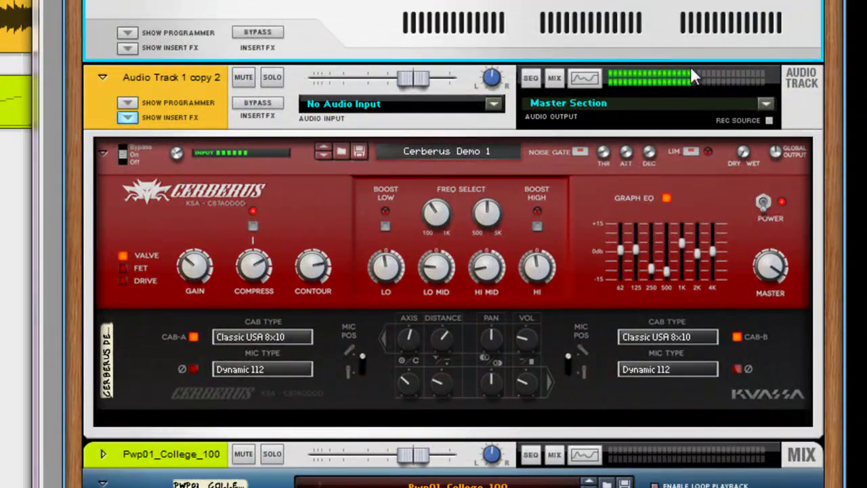
left_click_drag(746, 152, 741, 76)
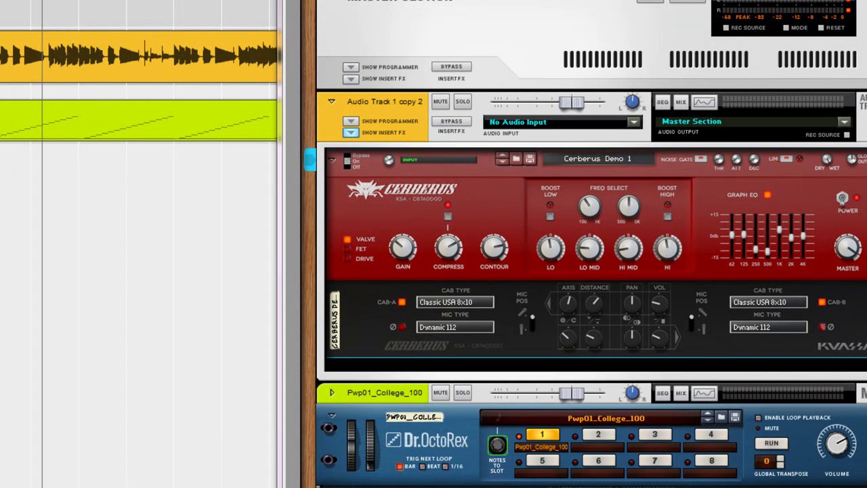
Try the Cerberus Drive amp type, return it to Valve, and raise Dr.OctoRex volume from 68 to 84
left_click(347, 258)
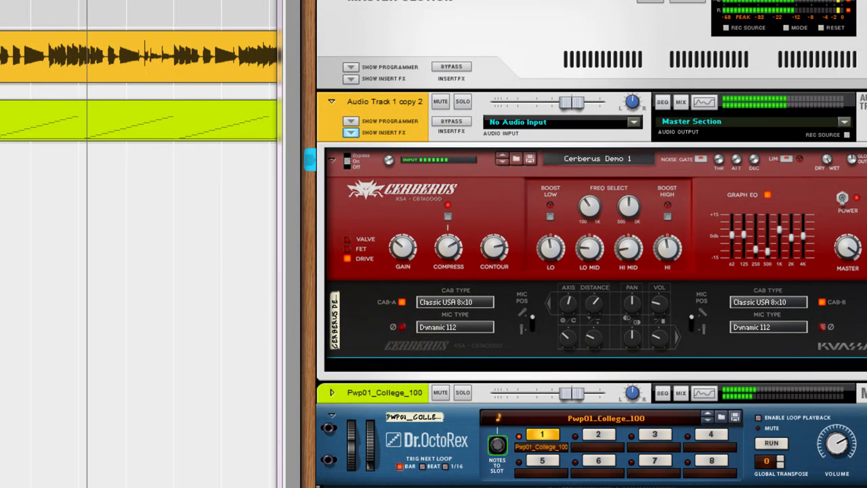
left_click(348, 240)
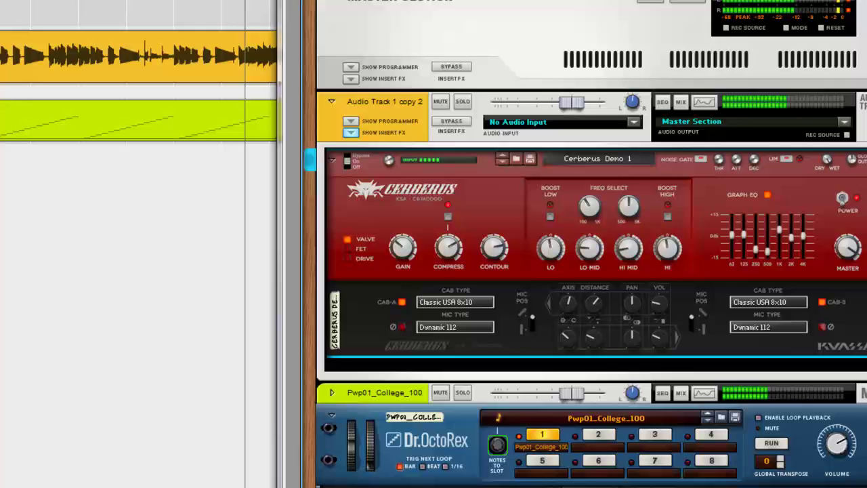
left_click(843, 459)
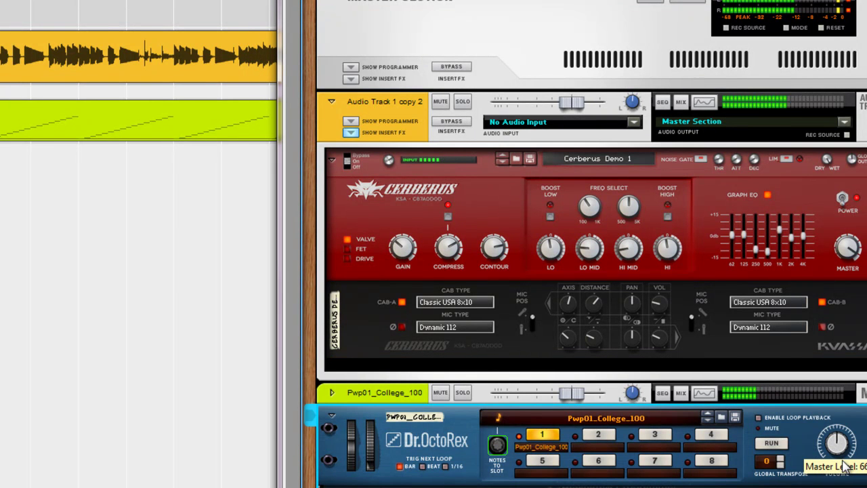
left_click_drag(845, 465, 845, 462)
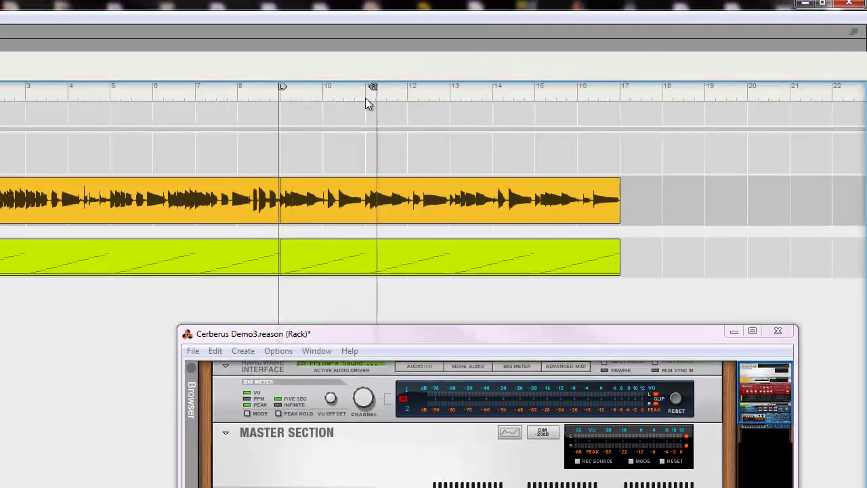
Place the left loop locator at bar 9, start playback, and razor-cut the bass clip at bar 12
left_click_drag(367, 91, 619, 87)
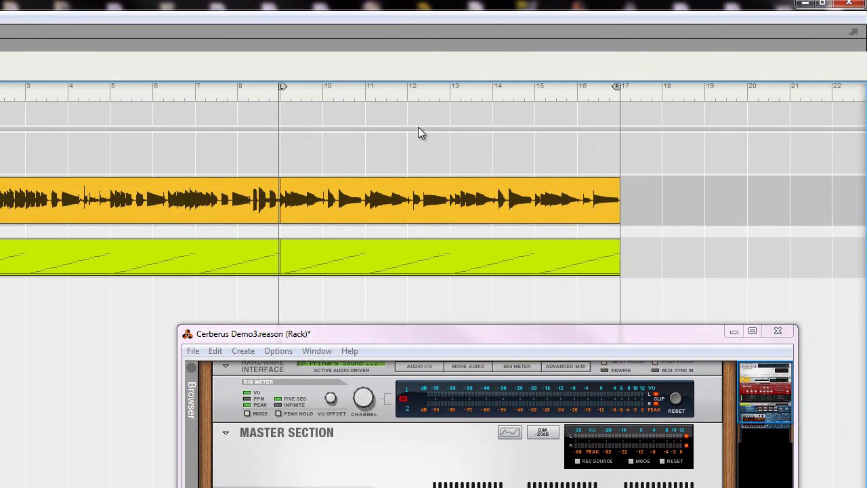
left_click_drag(285, 88, 287, 88)
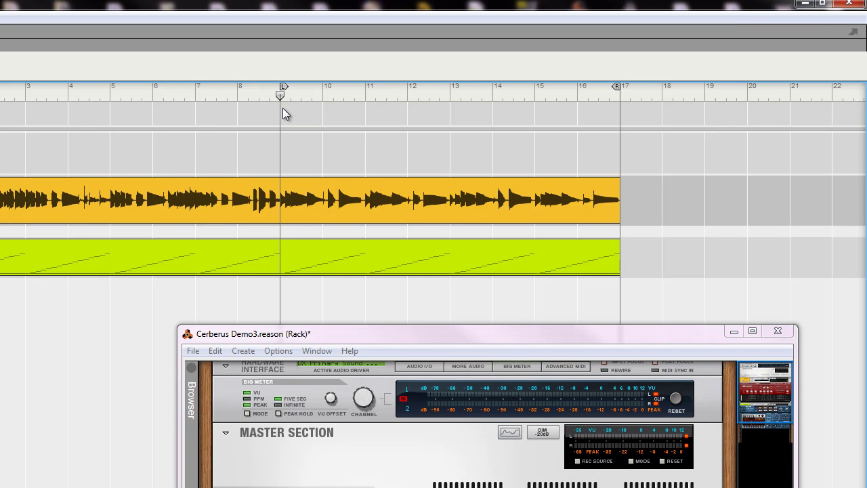
key("space")
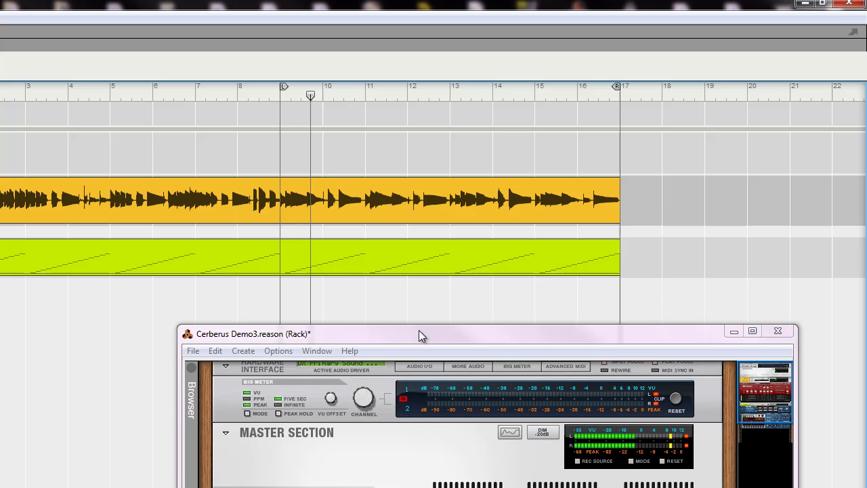
left_click_drag(419, 333, 424, 245)
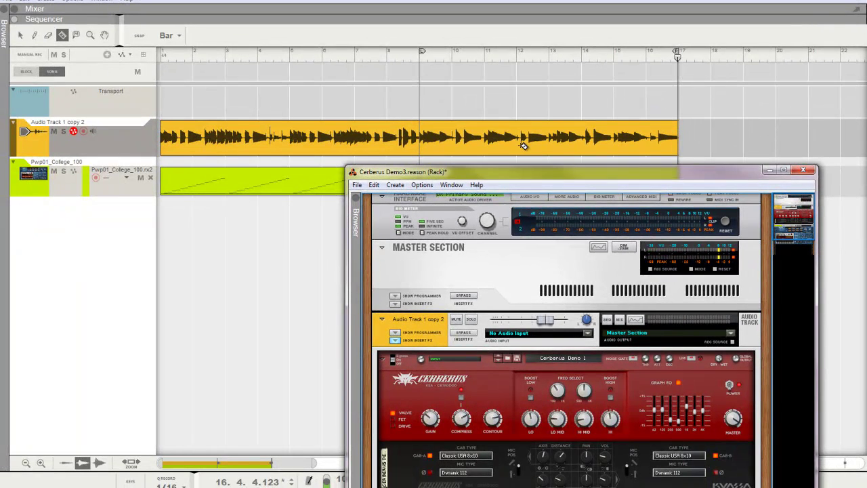
left_click(524, 146)
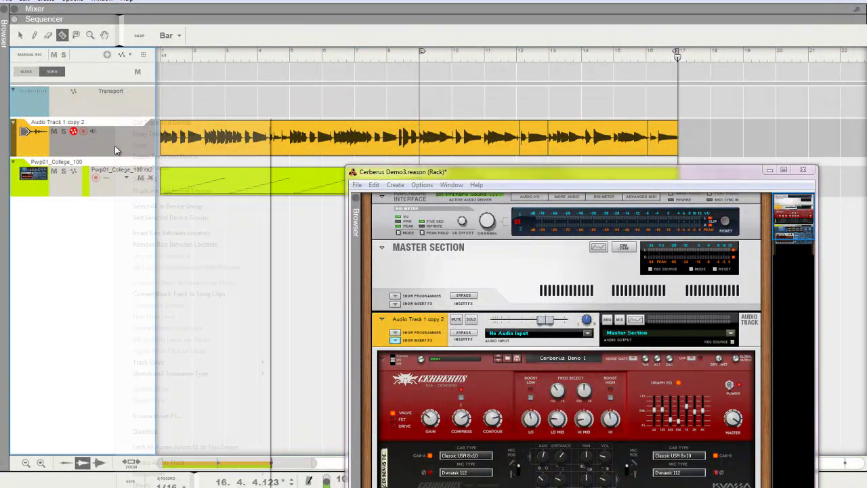
Duplicate the bass track with its devices, cancelling an accidental deletion of the copy's devices
right_click(115, 145)
left_click(172, 190)
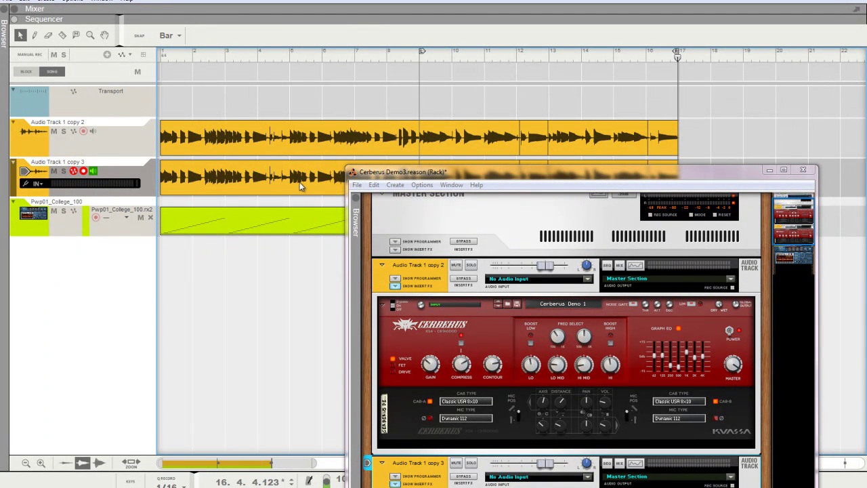
left_click(302, 187)
left_click_drag(433, 173, 413, 244)
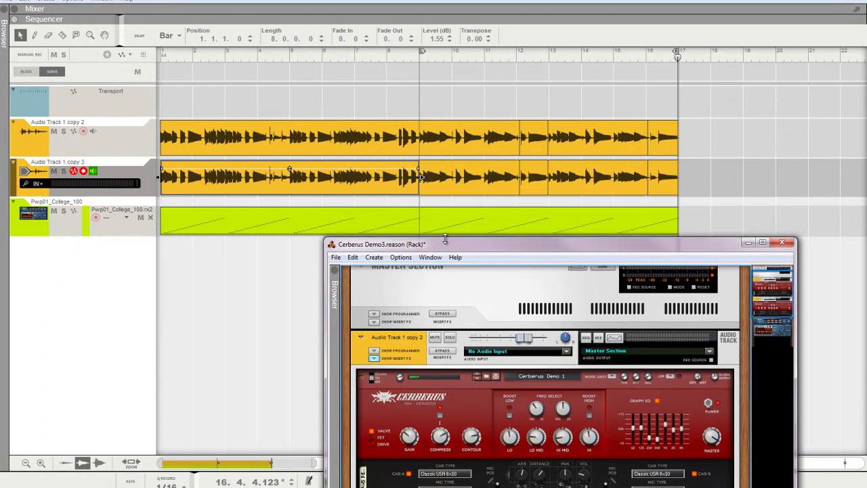
key("Delete")
left_click(456, 267)
Delete three sections of the copied clip, keeping pieces at bars 12 and 16, then return to bar 9
left_click(358, 183)
key("Delete")
left_click(460, 178)
key("Delete")
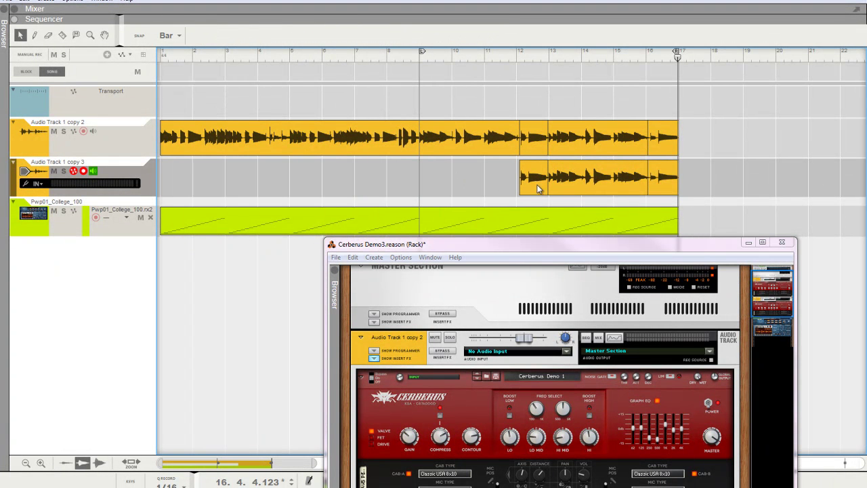
left_click(563, 179)
key("Delete")
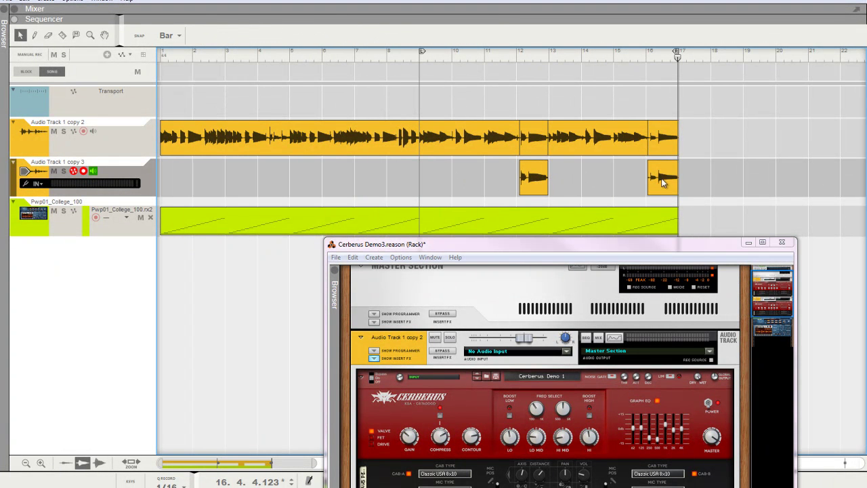
left_click(419, 60)
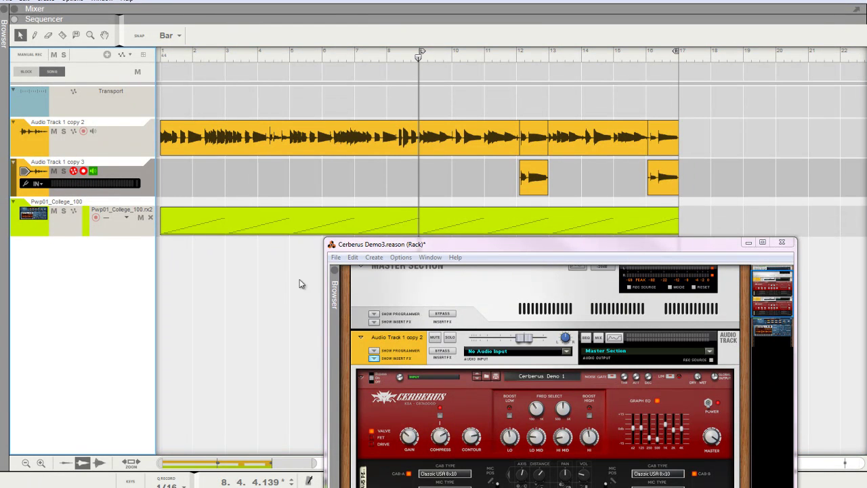
Set the second Cerberus amp to Drive and play from bar 9 to hear the tagline
left_click_drag(498, 244, 519, 32)
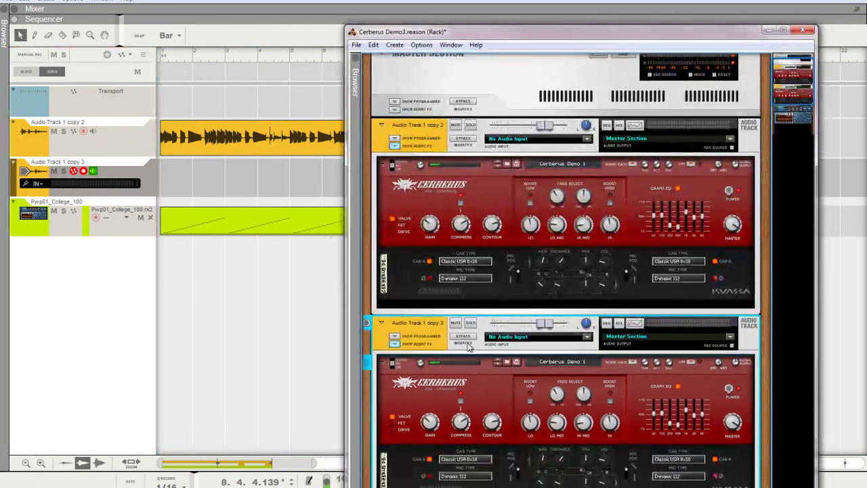
left_click(393, 428)
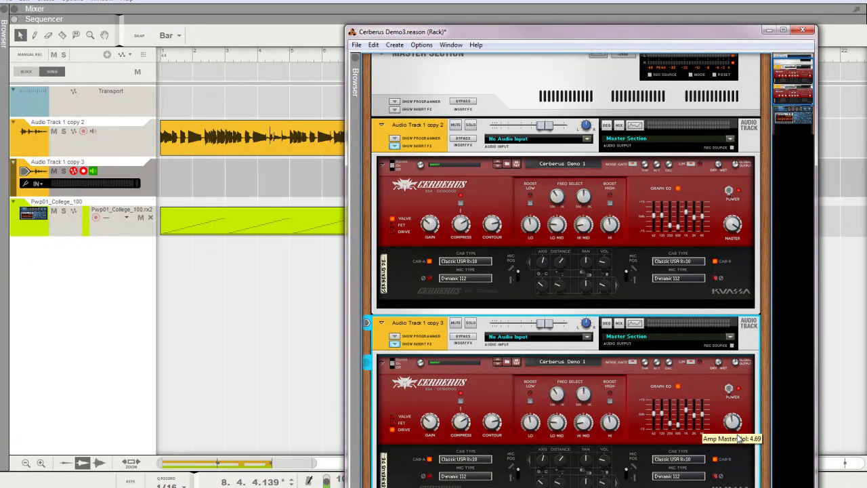
left_click_drag(494, 35, 443, 241)
left_click(420, 59)
key("space")
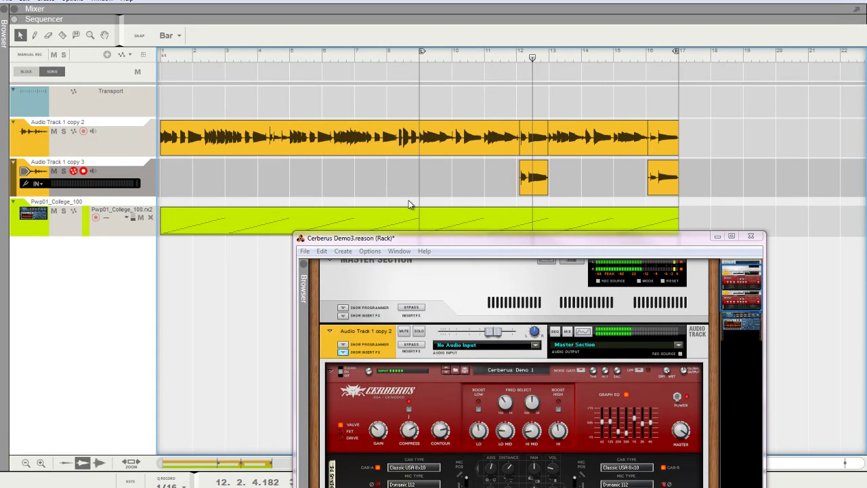
left_click_drag(518, 245, 536, 49)
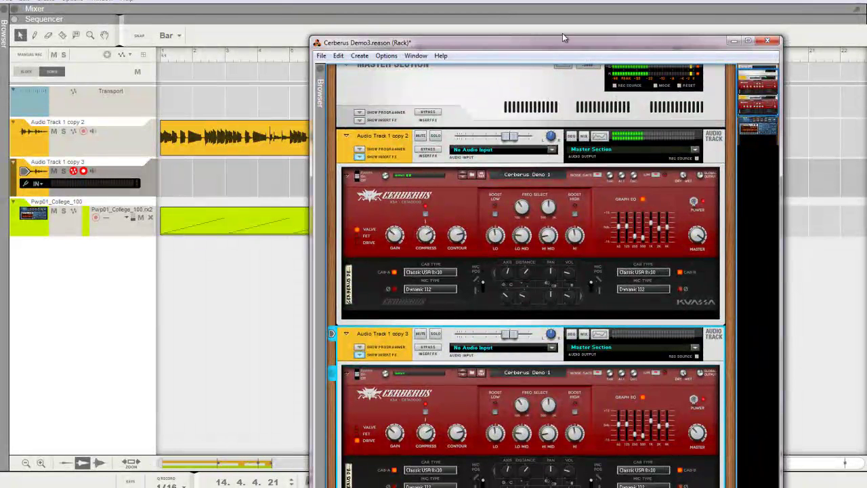
mouse_move(567, 44)
left_mouse_down()
mouse_move(534, 181)
mouse_move(553, 49)
left_mouse_up()
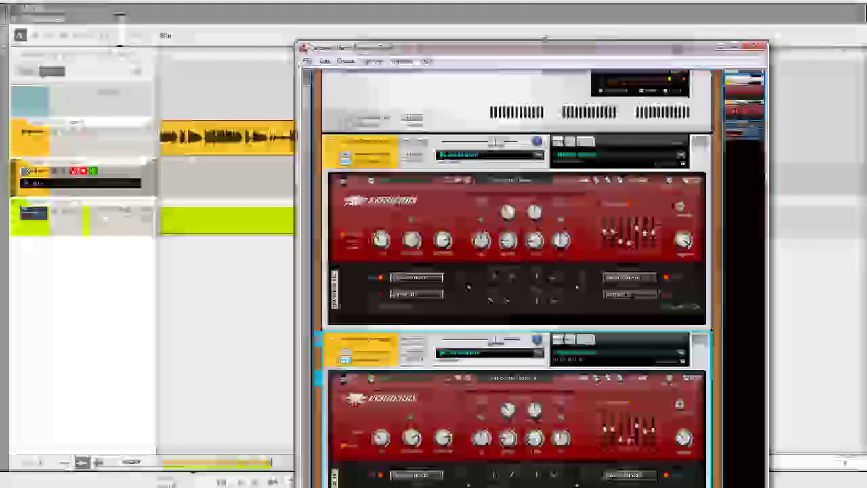
left_click_drag(535, 45, 533, 34)
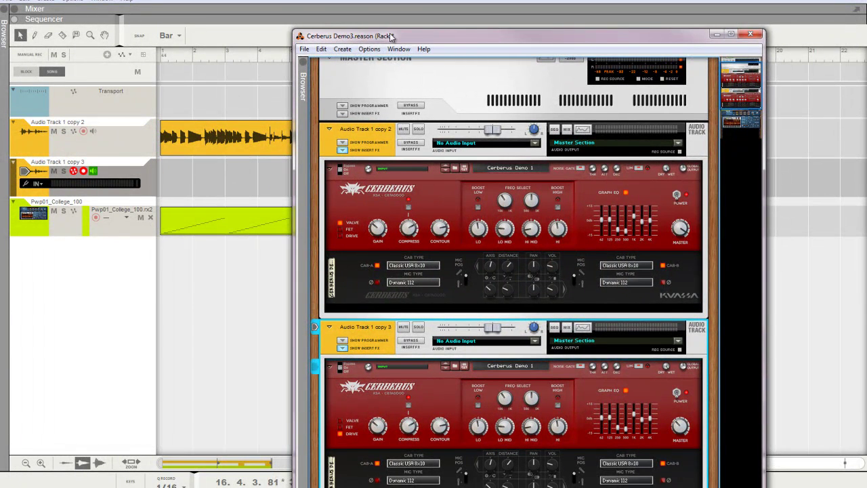
left_click_drag(391, 36, 375, 287)
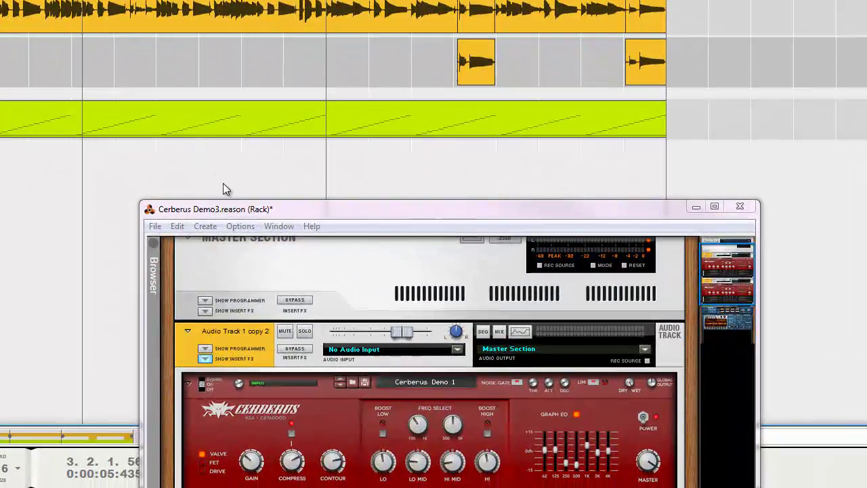
left_click_drag(233, 216, 218, 40)
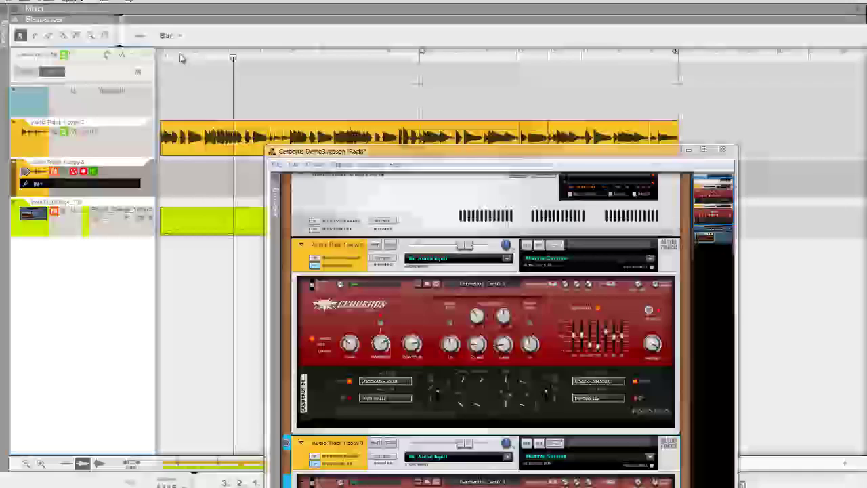
left_click(195, 54)
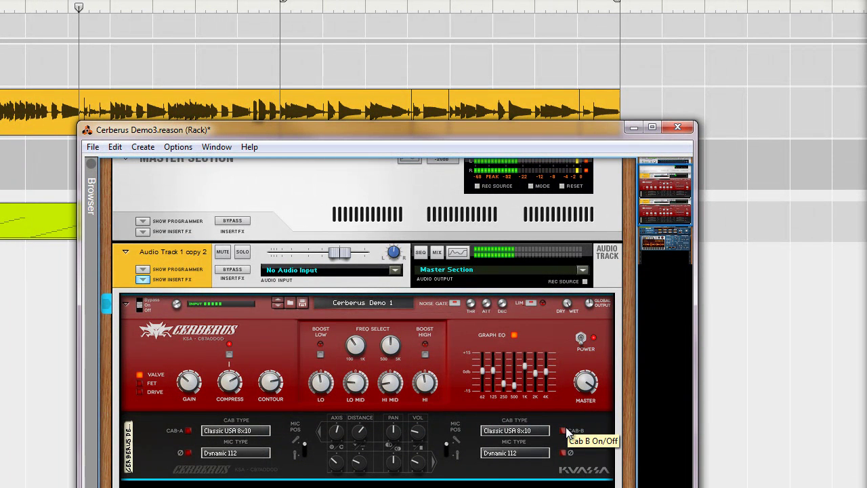
Switch on Cerberus cabinets B and A and scroll the amp Master knob up toward 8.28
left_click(563, 430)
left_click(188, 430)
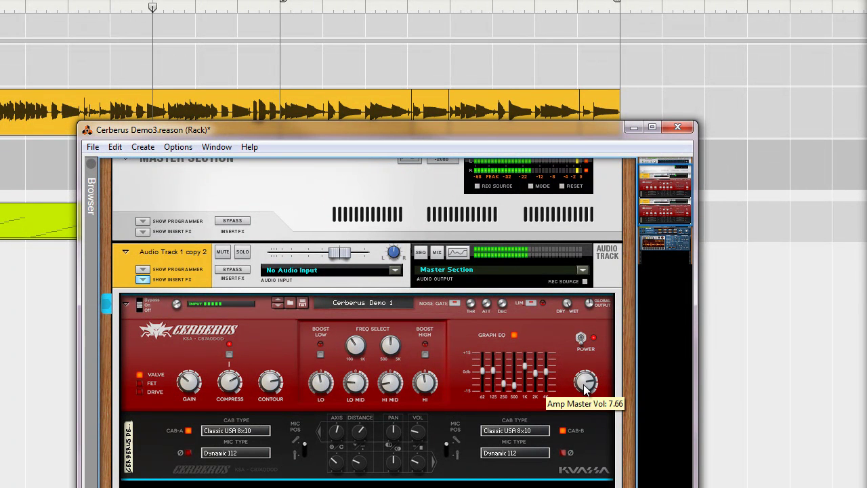
scroll(584, 388, "up", 2)
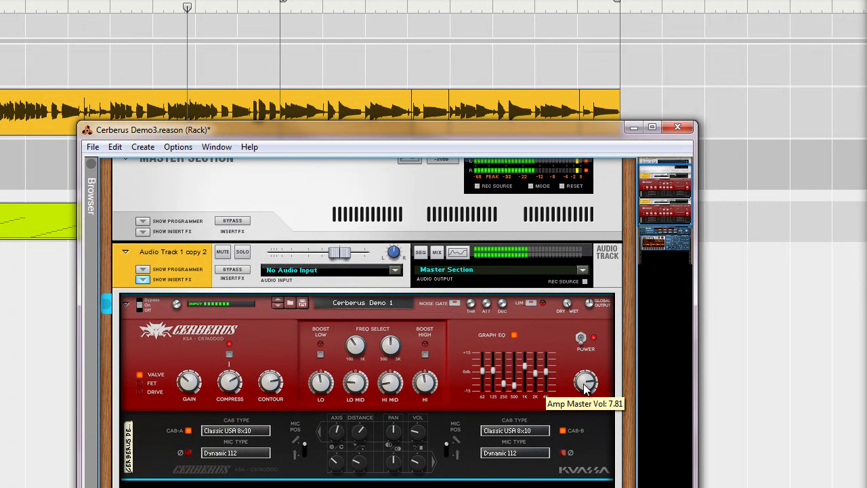
scroll(585, 388, "up", 2)
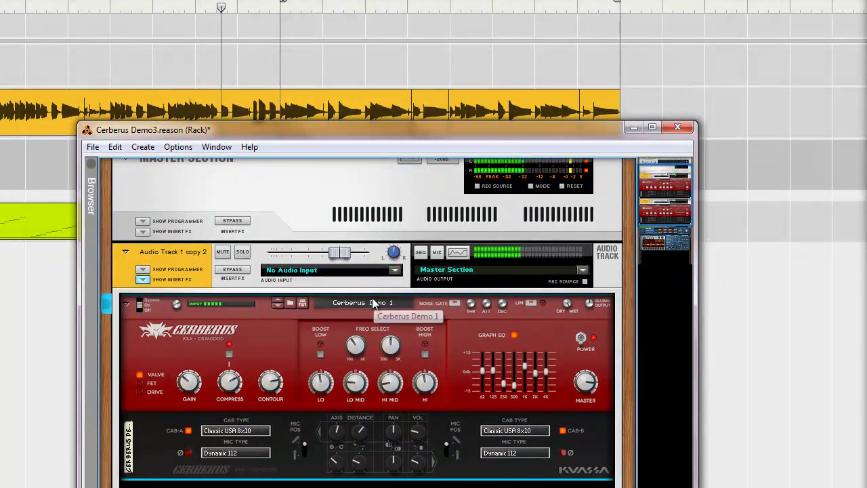